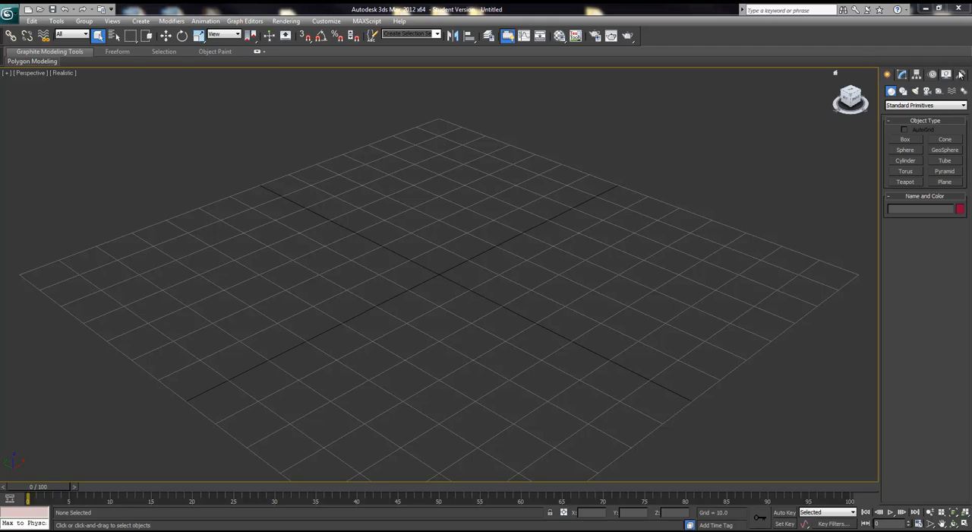
Step: Browse the Modify, Hierarchy, Motion and Display tabs of the command panel
{"action": "left_click", "coordinate": [903, 75]}
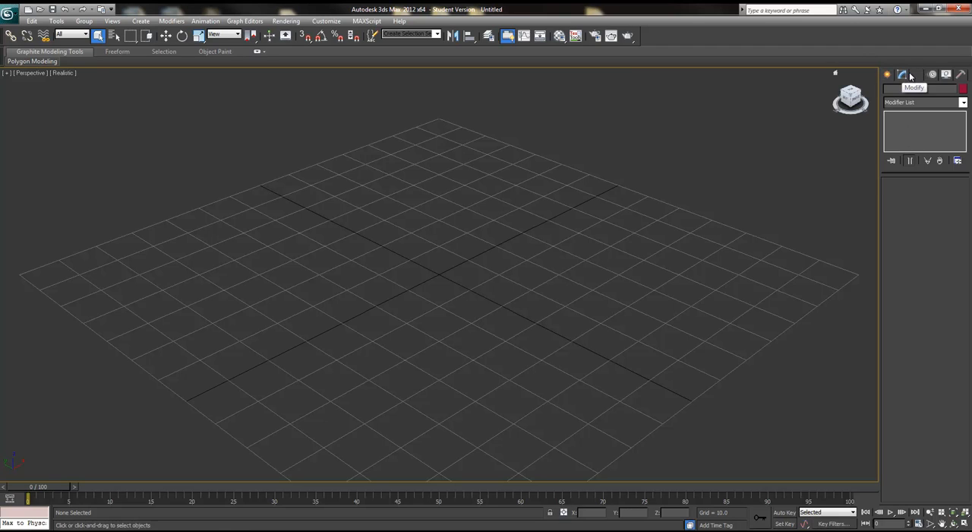
{"action": "left_click", "coordinate": [916, 76]}
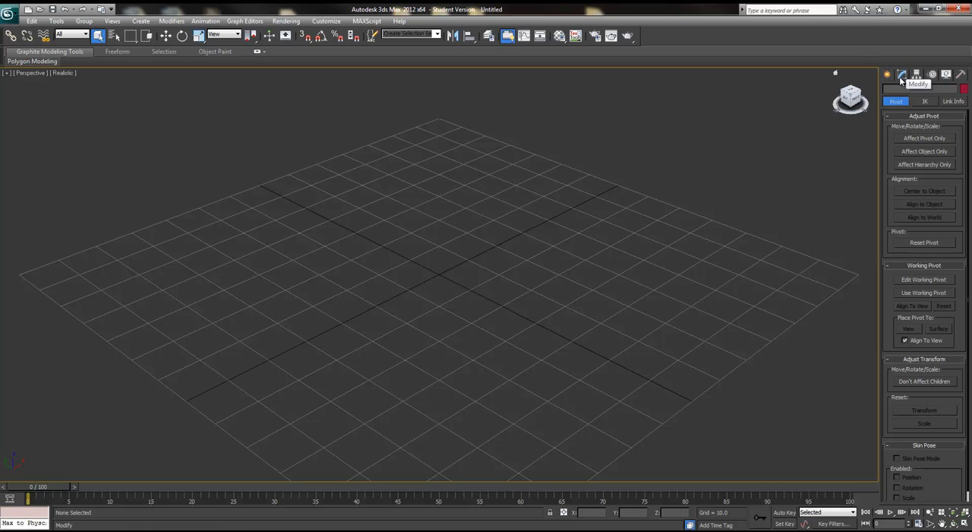
{"action": "left_click", "coordinate": [934, 74]}
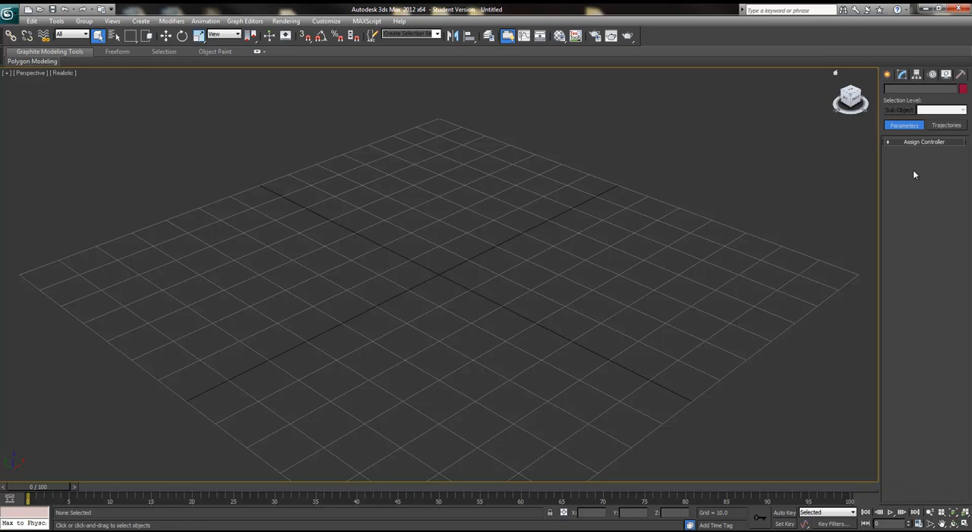
{"action": "left_click", "coordinate": [945, 74]}
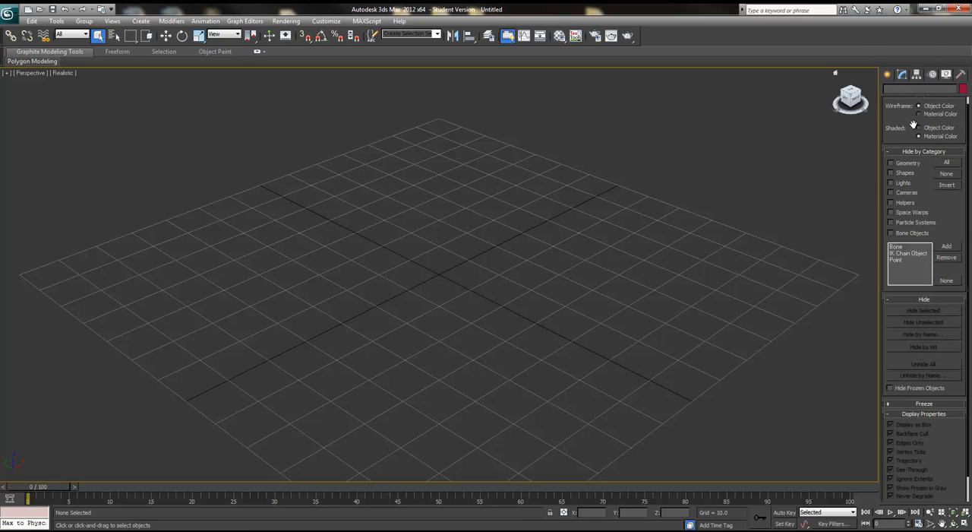
Step: Scroll through the Display panel's rollouts and expand the Freeze rollout
{"action": "scroll", "coordinate": [912, 129], "scroll_direction": "up", "scroll_amount": 1}
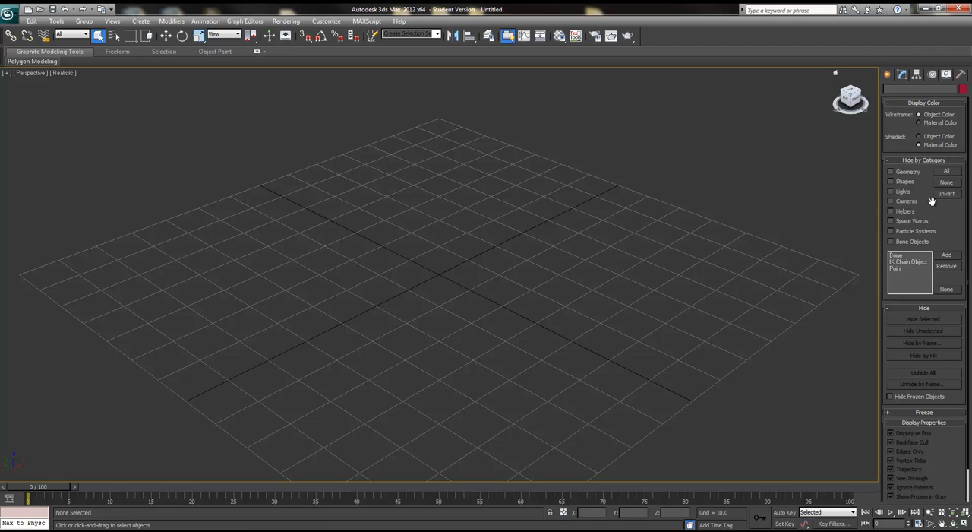
{"action": "left_click_drag", "start_coordinate": [948, 229], "coordinate": [944, 208]}
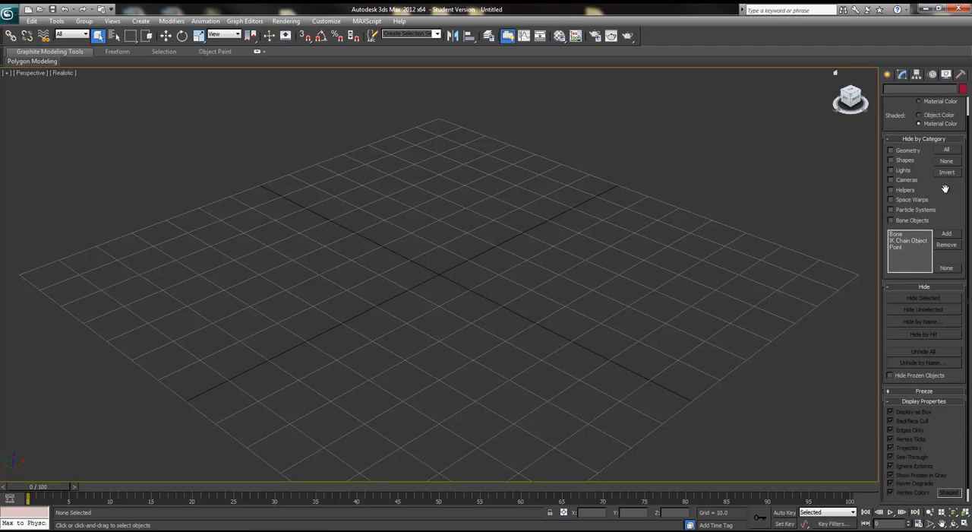
{"action": "left_click_drag", "start_coordinate": [934, 156], "coordinate": [933, 177]}
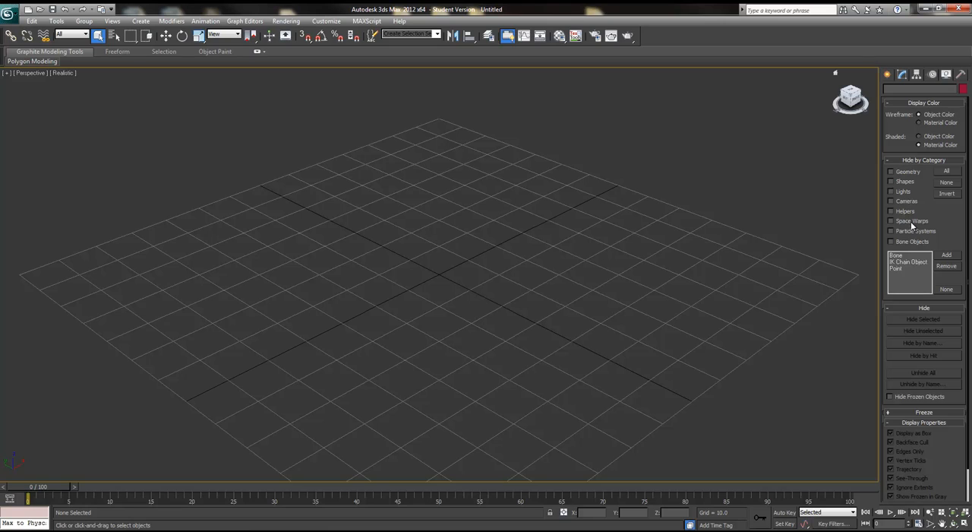
{"action": "left_click_drag", "start_coordinate": [956, 235], "coordinate": [956, 200]}
{"action": "left_click", "coordinate": [924, 378]}
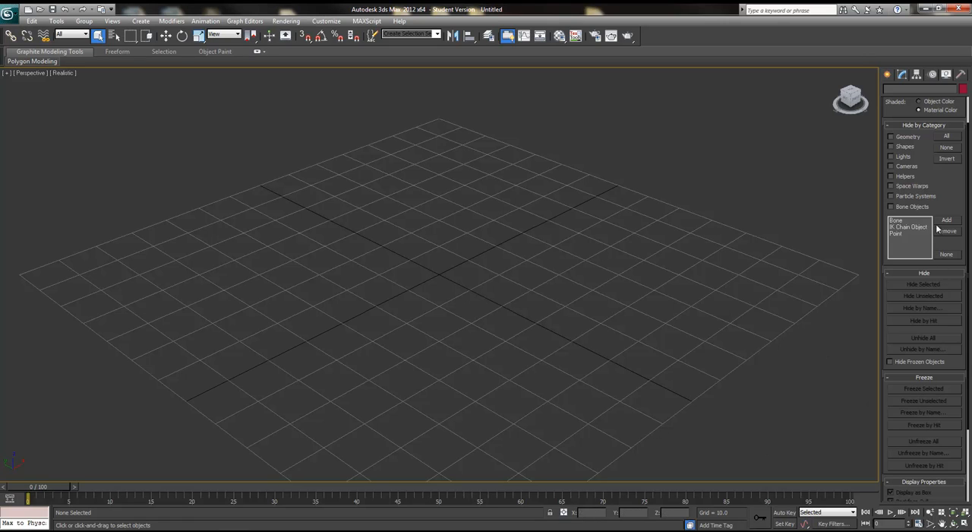
Step: Open the Utilities panel and review the full list of additional utilities, closing it with OK
{"action": "left_click", "coordinate": [961, 75]}
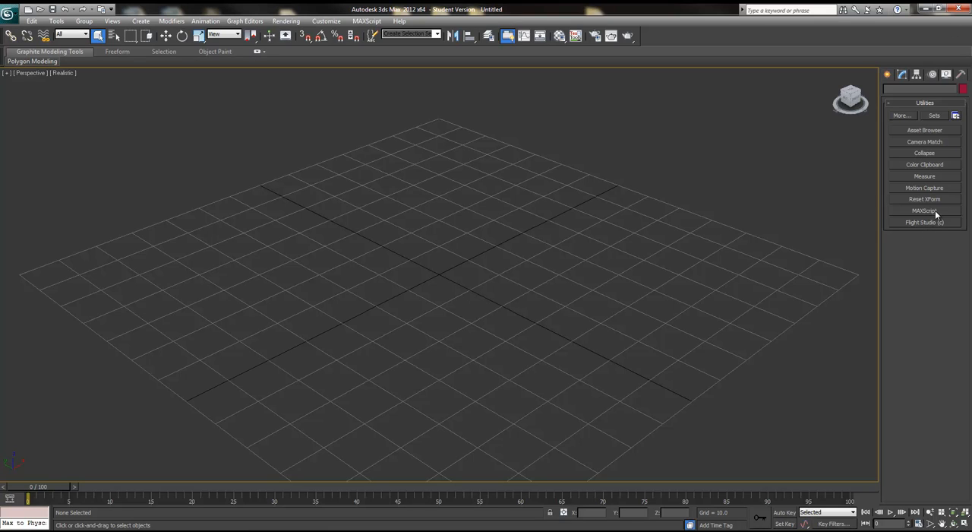
{"action": "left_click", "coordinate": [900, 115]}
{"action": "left_click_drag", "start_coordinate": [549, 191], "coordinate": [552, 213]}
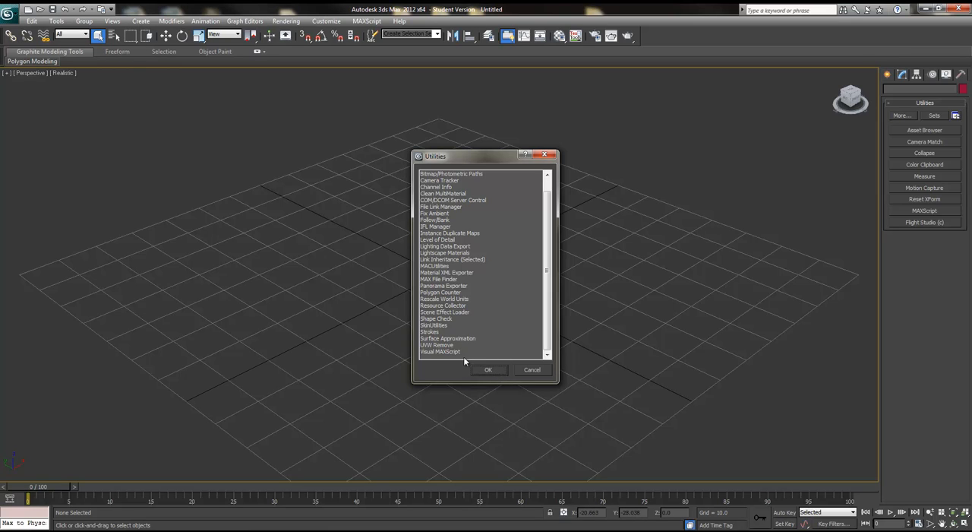
{"action": "left_click", "coordinate": [486, 370]}
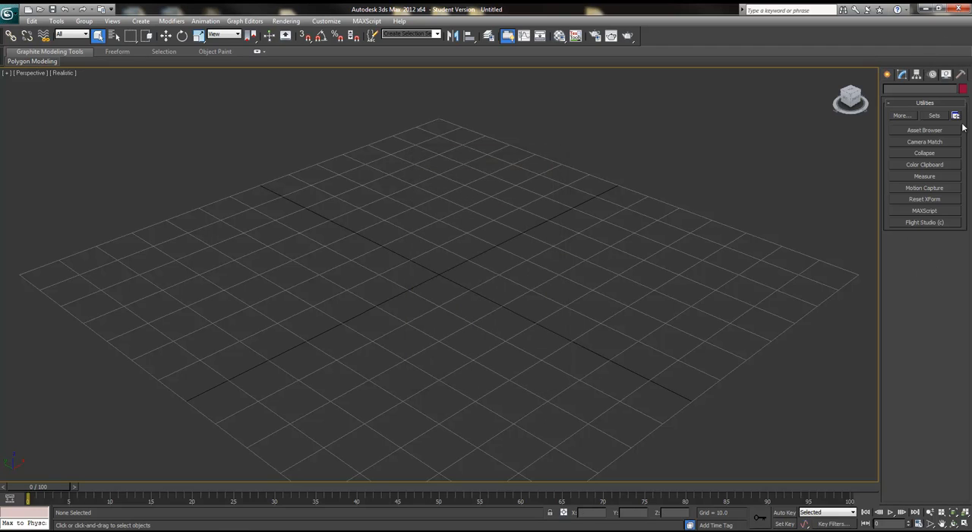
Step: Browse each Create panel category and the object type list, returning to Standard Primitives
{"action": "left_click", "coordinate": [887, 74]}
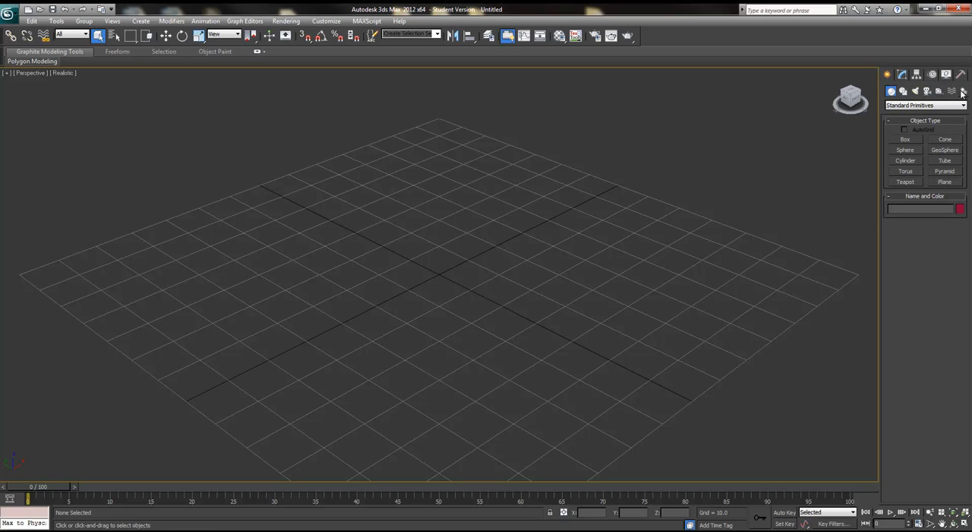
{"action": "left_click", "coordinate": [903, 92]}
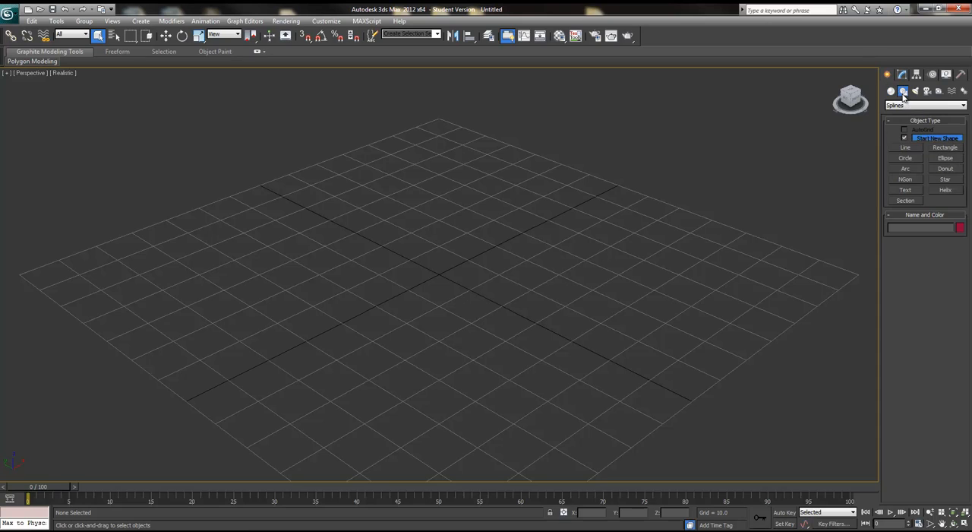
{"action": "left_click", "coordinate": [915, 91]}
{"action": "left_click", "coordinate": [926, 91]}
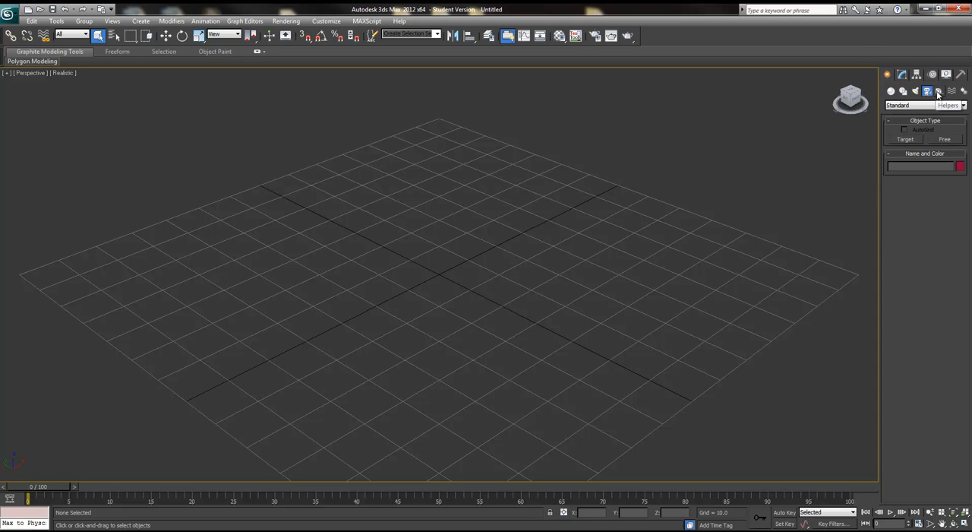
{"action": "left_click", "coordinate": [939, 91]}
{"action": "left_click", "coordinate": [952, 91]}
{"action": "left_click", "coordinate": [963, 92]}
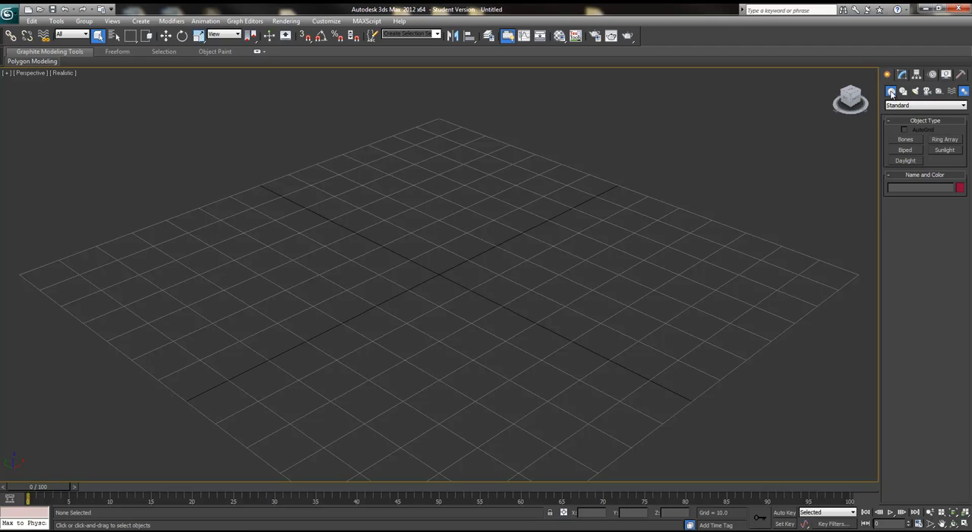
{"action": "left_click", "coordinate": [891, 92]}
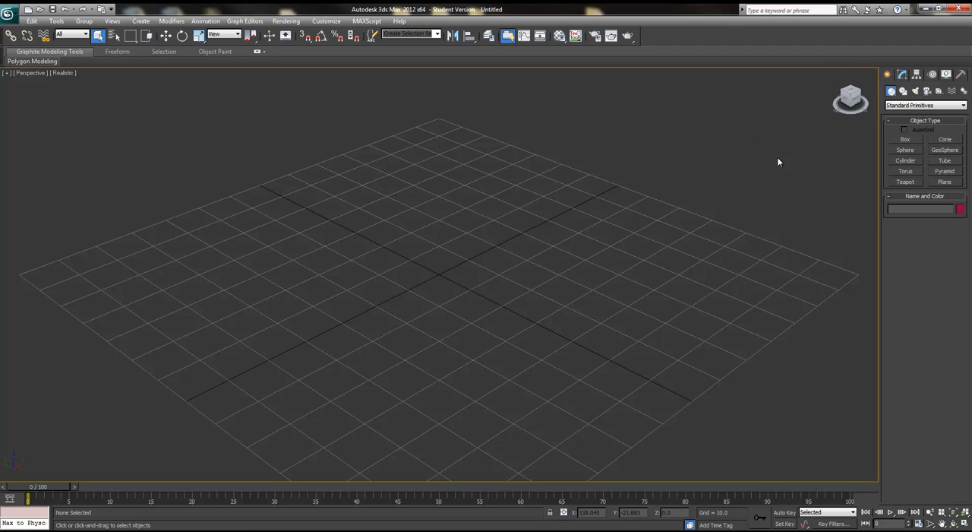
{"action": "left_click", "coordinate": [917, 106]}
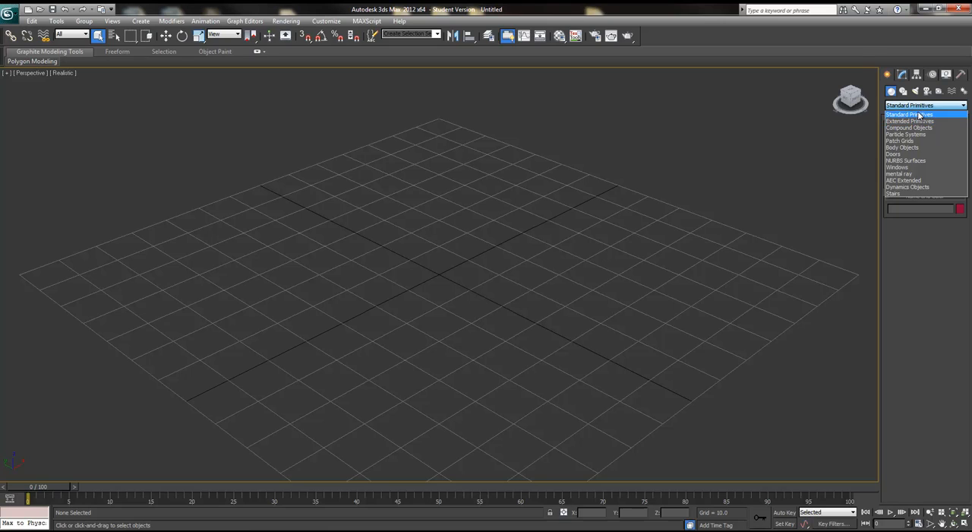
{"action": "left_click", "coordinate": [919, 115]}
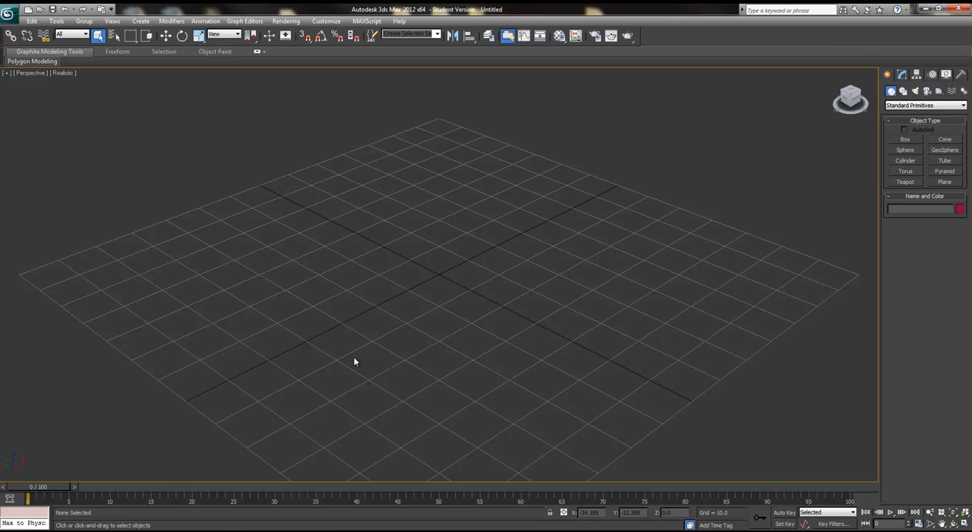
Step: Create a box about 39.76 long, 55.507 wide and 38.455 high near the grid centre
{"action": "middle_click_drag", "start_coordinate": [467, 289], "coordinate": [470, 290], "text": "alt"}
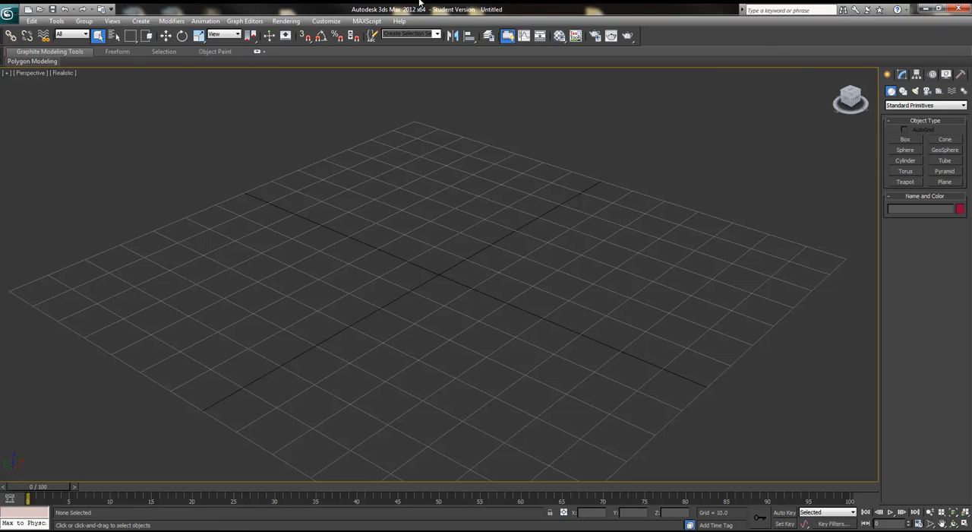
{"action": "left_click", "coordinate": [906, 140]}
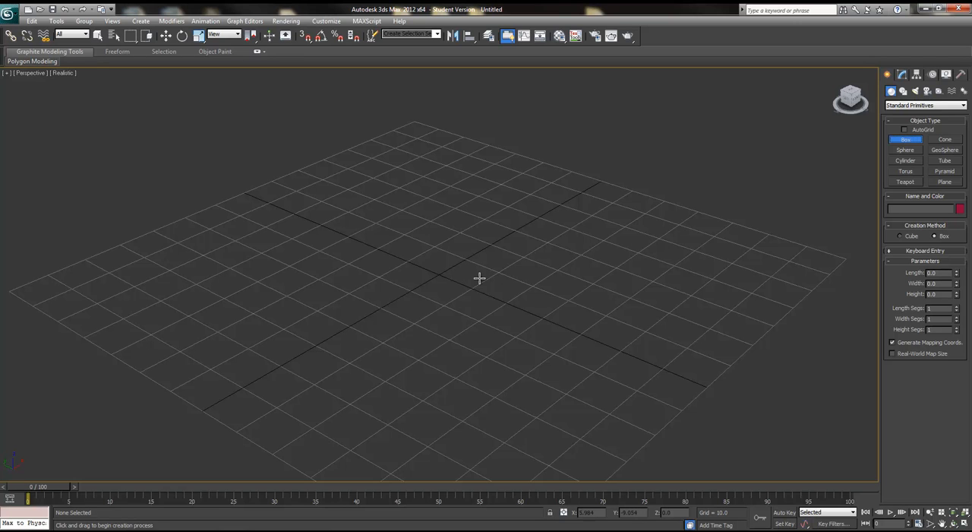
{"action": "left_click_drag", "start_coordinate": [448, 276], "coordinate": [409, 256]}
{"action": "left_click_drag", "start_coordinate": [538, 154], "coordinate": [686, 226]}
{"action": "mouse_move", "coordinate": [704, 257]}
{"action": "left_mouse_down"}
{"action": "mouse_move", "coordinate": [654, 206]}
{"action": "mouse_move", "coordinate": [770, 284]}
{"action": "mouse_move", "coordinate": [397, 387]}
{"action": "mouse_move", "coordinate": [713, 271]}
{"action": "mouse_move", "coordinate": [658, 271]}
{"action": "mouse_move", "coordinate": [651, 243]}
{"action": "mouse_move", "coordinate": [711, 233]}
{"action": "mouse_move", "coordinate": [713, 242]}
{"action": "left_mouse_up"}
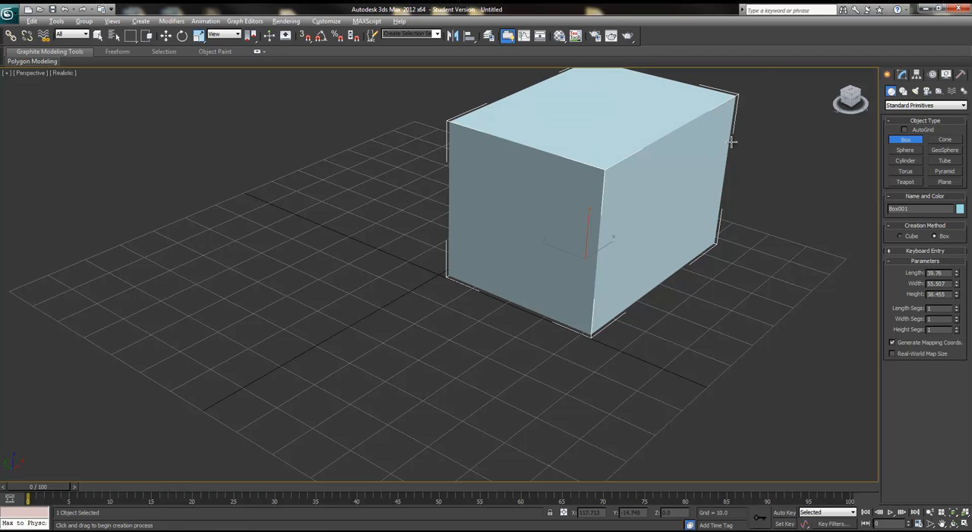
Step: Draw three additional boxes around the first one, then exit the Box tool
{"action": "middle_click_drag", "start_coordinate": [759, 135], "coordinate": [742, 159], "text": "alt"}
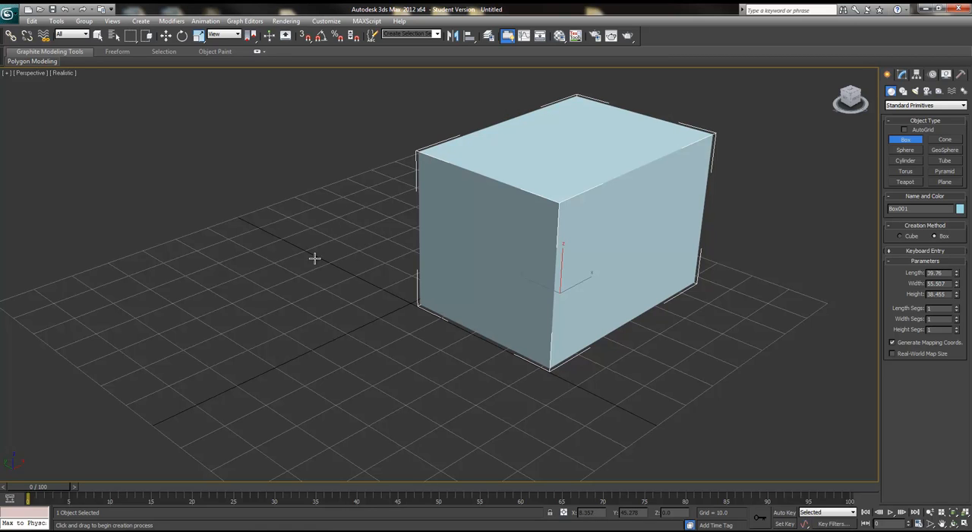
{"action": "left_click_drag", "start_coordinate": [263, 264], "coordinate": [228, 331]}
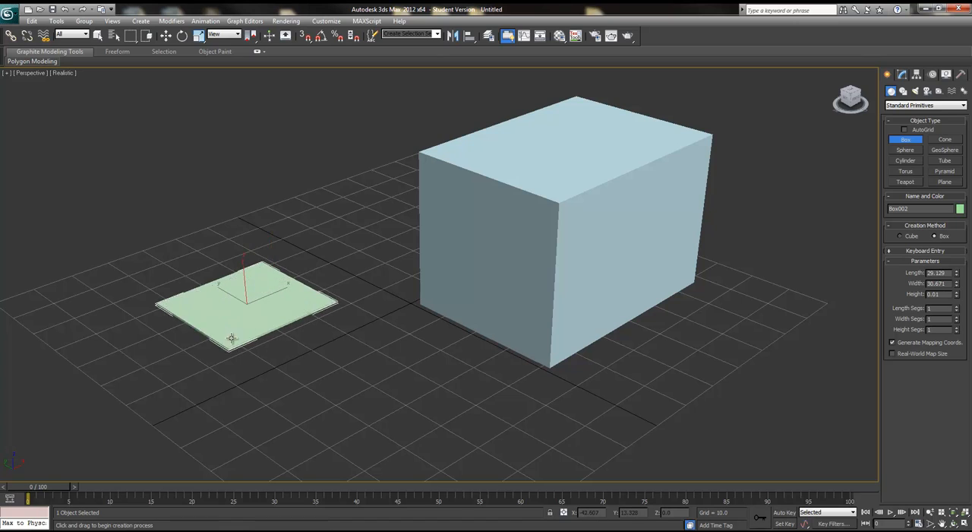
{"action": "left_click", "coordinate": [365, 229]}
{"action": "left_click_drag", "start_coordinate": [368, 408], "coordinate": [527, 410]}
{"action": "left_click", "coordinate": [522, 337]}
{"action": "left_click_drag", "start_coordinate": [737, 339], "coordinate": [892, 334]}
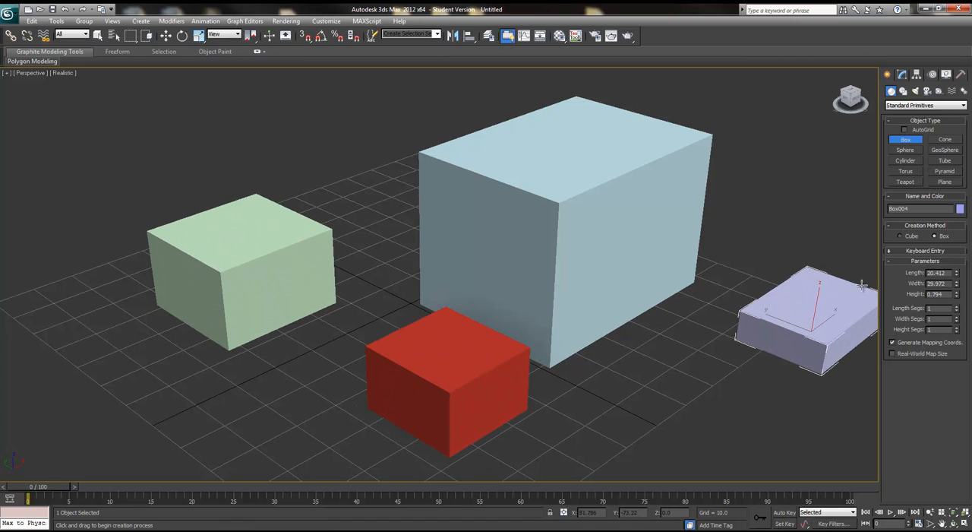
{"action": "left_click", "coordinate": [731, 249]}
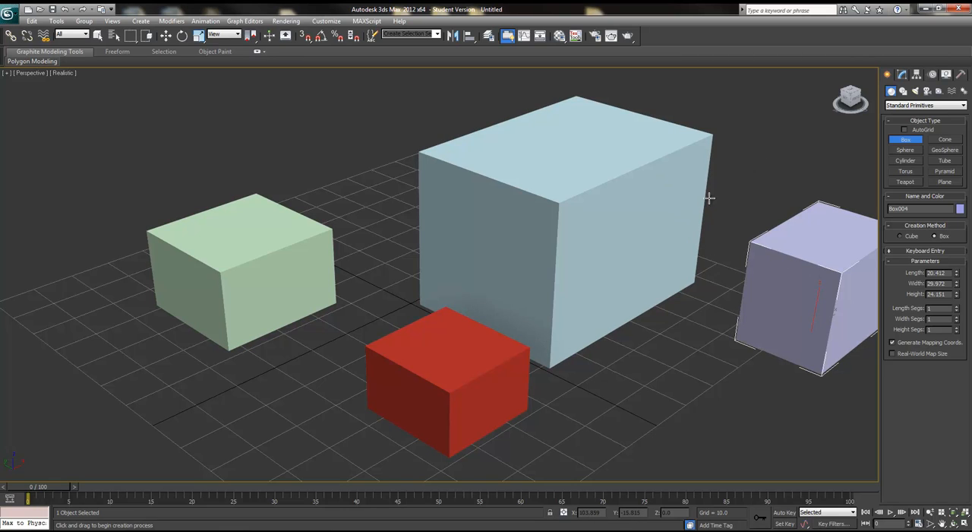
{"action": "right_click", "coordinate": [745, 127]}
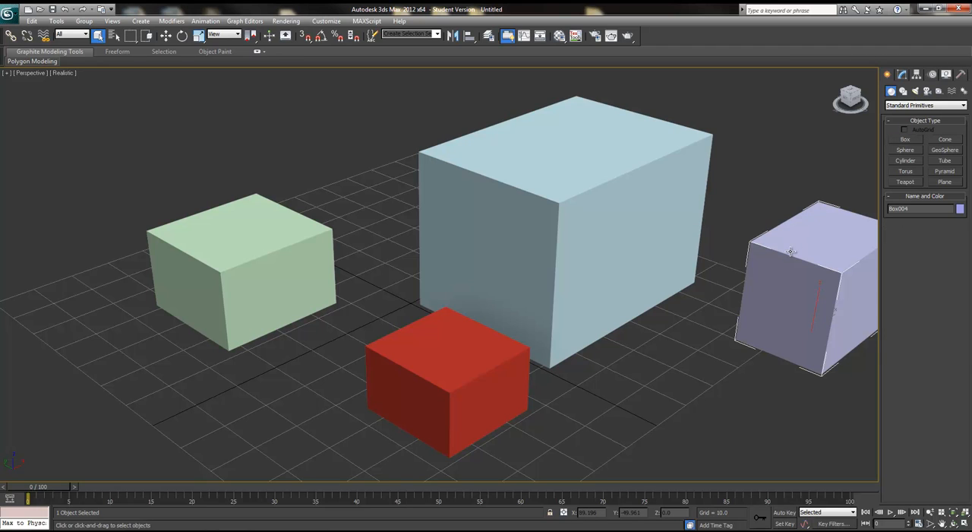
Step: Delete the three additional boxes one by one
{"action": "key", "text": "Delete"}
{"action": "left_click", "coordinate": [481, 381]}
{"action": "key", "text": "Delete"}
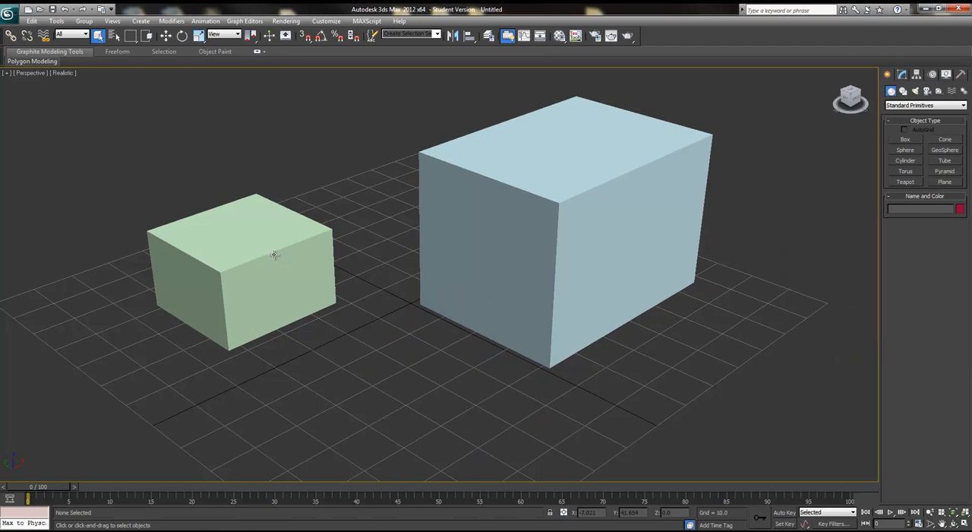
{"action": "left_click", "coordinate": [281, 256]}
{"action": "key", "text": "Delete"}
Step: Select the remaining box and rename it Tutorial_Cube in the Modify panel
{"action": "left_click", "coordinate": [521, 197]}
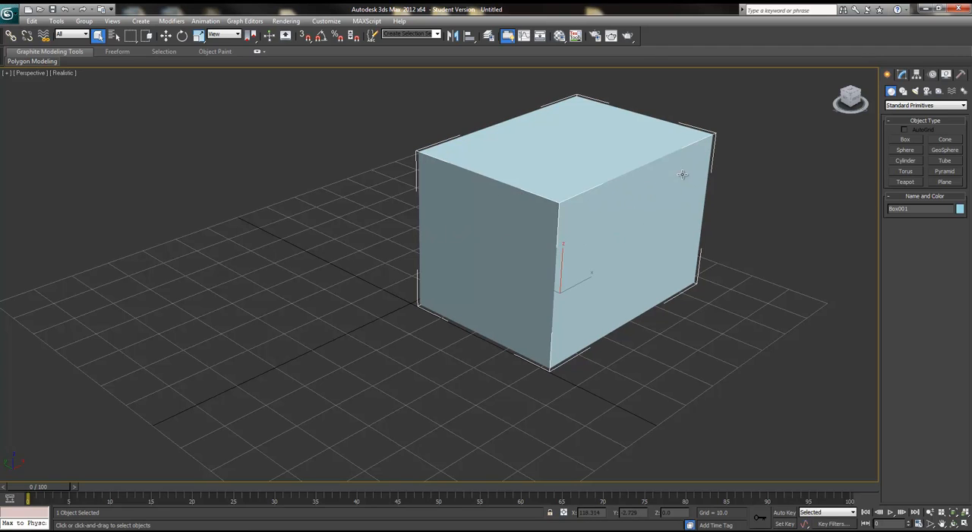
{"action": "left_click", "coordinate": [902, 75]}
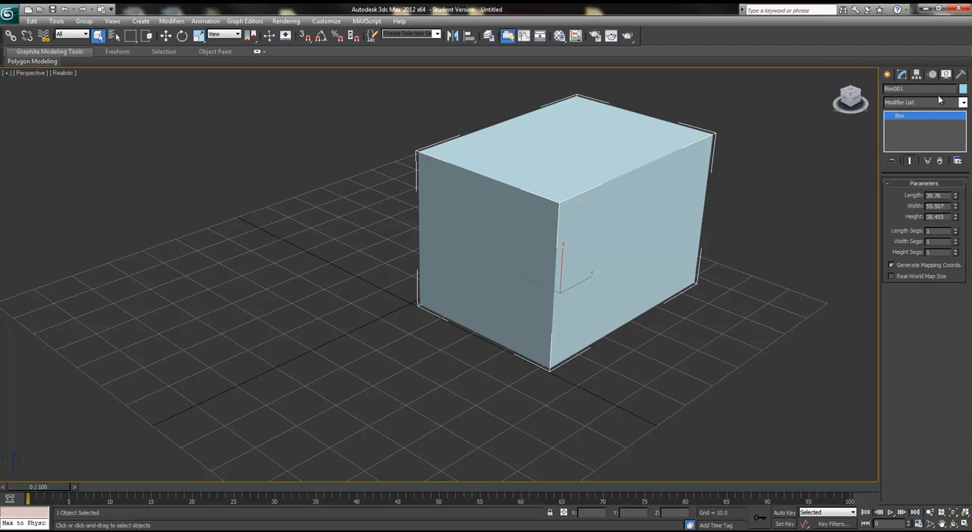
{"action": "left_click_drag", "start_coordinate": [909, 90], "coordinate": [863, 101]}
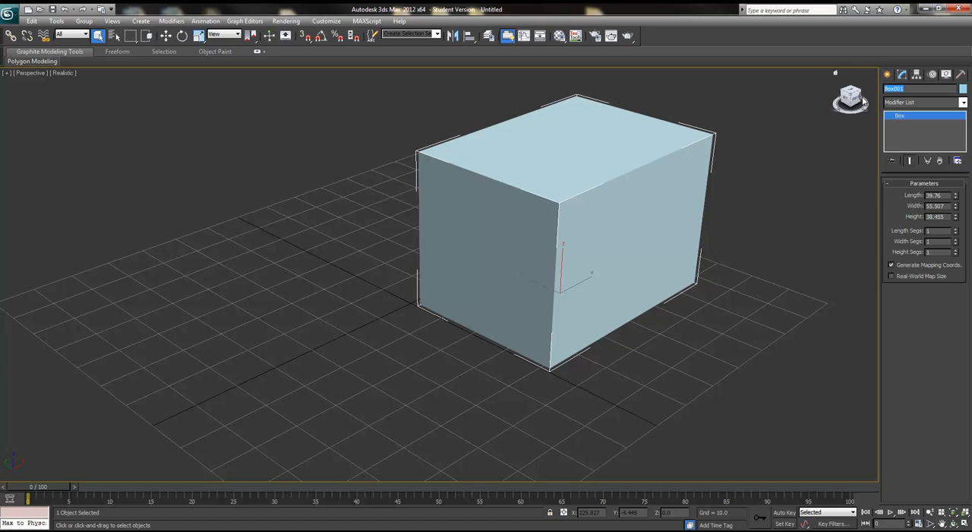
{"action": "type", "text": "T"}
Step: Open the object color dialog, toggle between the AutoCAD ACI and 3ds Max palettes, and pick a dark red swatch
{"action": "left_click", "coordinate": [963, 89]}
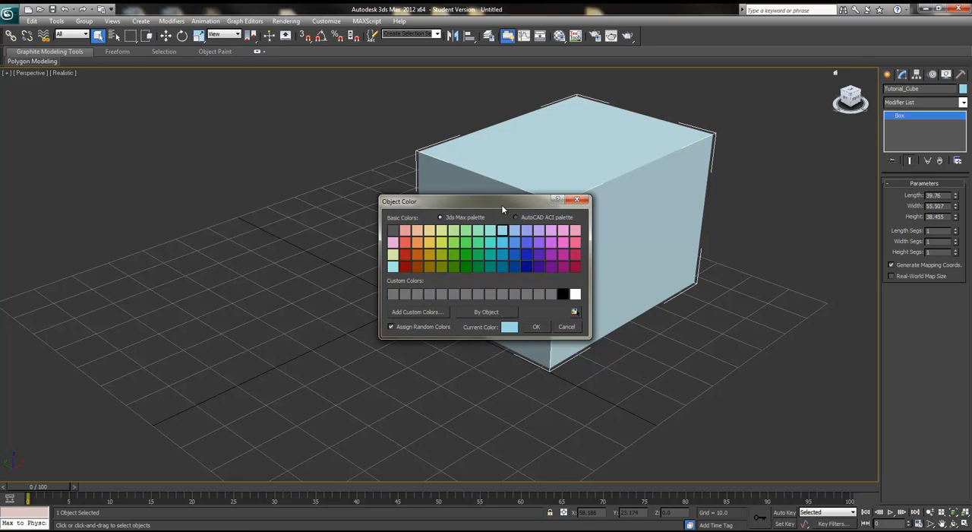
{"action": "left_click_drag", "start_coordinate": [501, 204], "coordinate": [533, 184]}
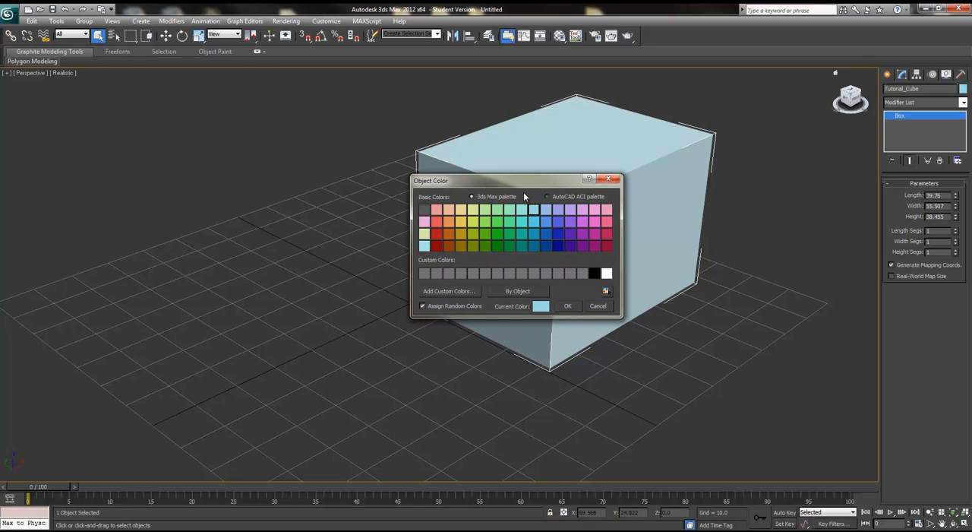
{"action": "left_click", "coordinate": [547, 196]}
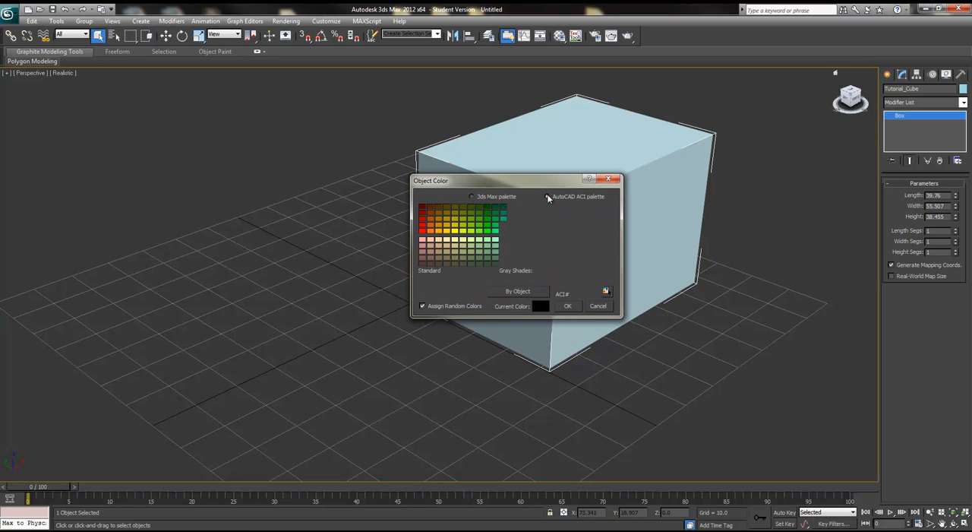
{"action": "left_click", "coordinate": [472, 196]}
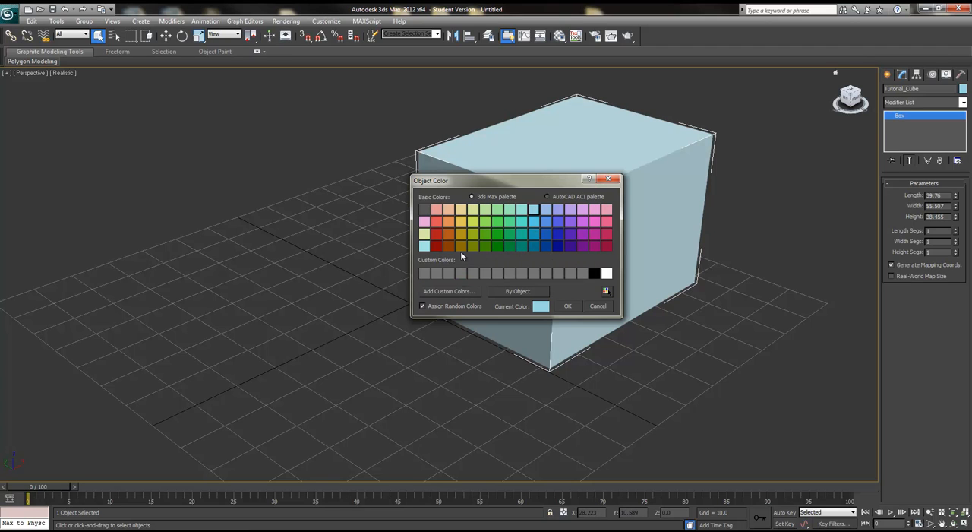
{"action": "left_click", "coordinate": [436, 245]}
Step: Apply the chosen dark red as the box's object color, confirming both color dialogs
{"action": "left_click", "coordinate": [541, 306]}
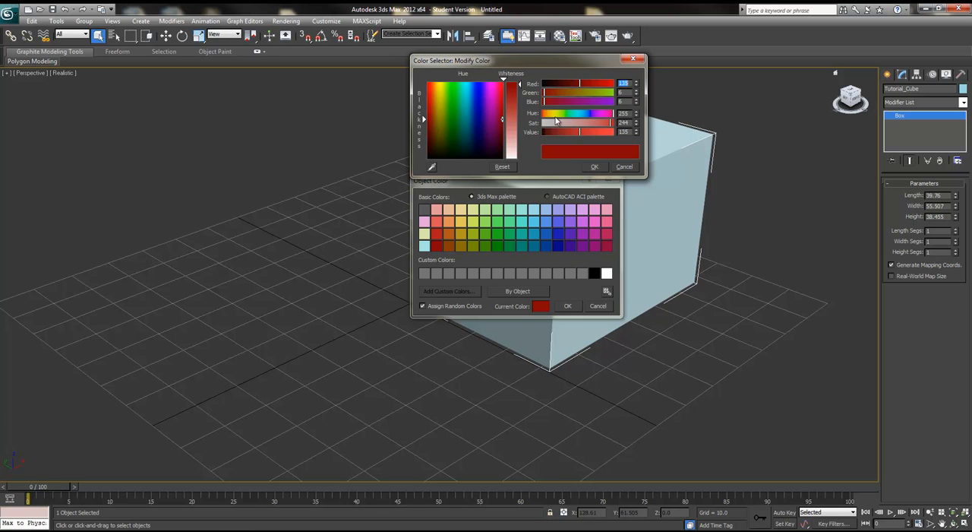
{"action": "left_click", "coordinate": [595, 166]}
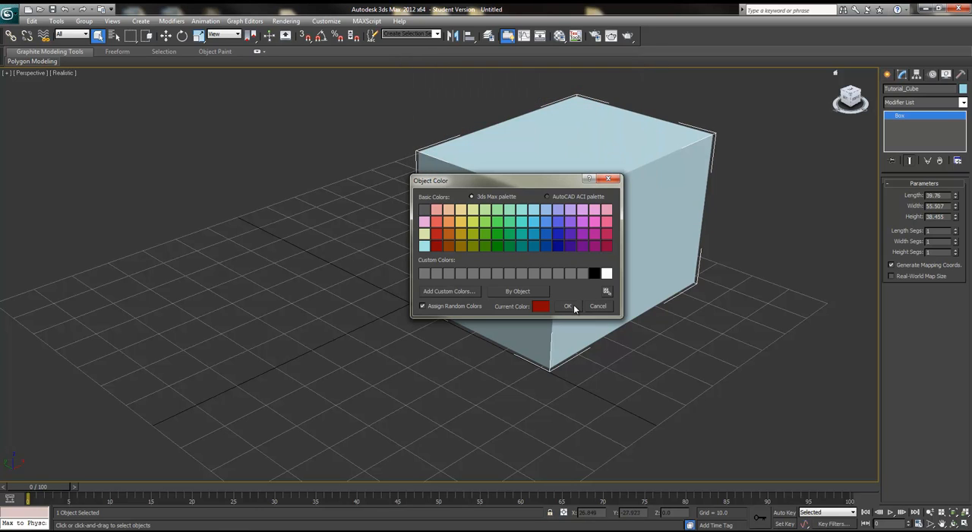
{"action": "left_click", "coordinate": [567, 306]}
{"action": "middle_click_drag", "start_coordinate": [603, 218], "coordinate": [640, 273], "text": "alt"}
{"action": "scroll", "coordinate": [638, 304], "scroll_direction": "up", "scroll_amount": 4}
{"action": "scroll", "coordinate": [570, 266], "scroll_direction": "down", "scroll_amount": 3}
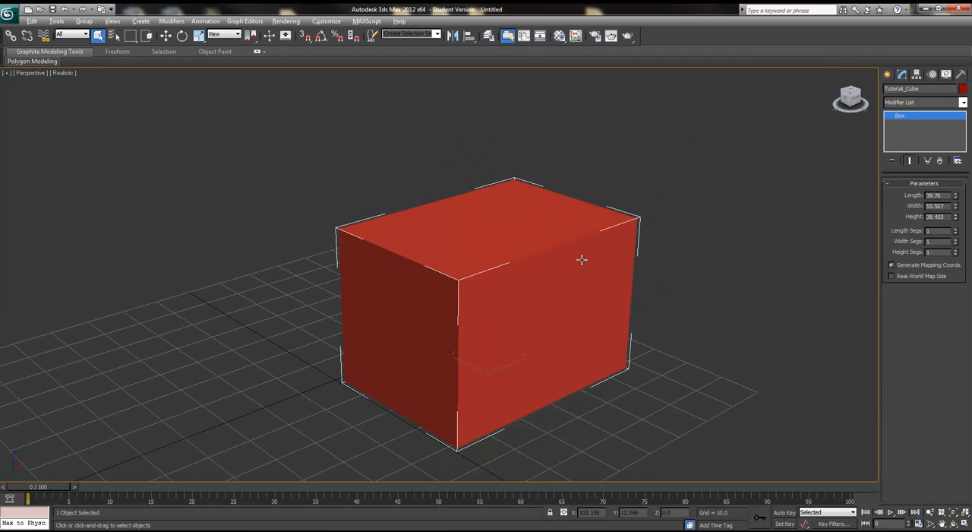
Step: Set the box's length, width and height to 50 each
{"action": "left_click", "coordinate": [925, 102]}
{"action": "left_click", "coordinate": [925, 101]}
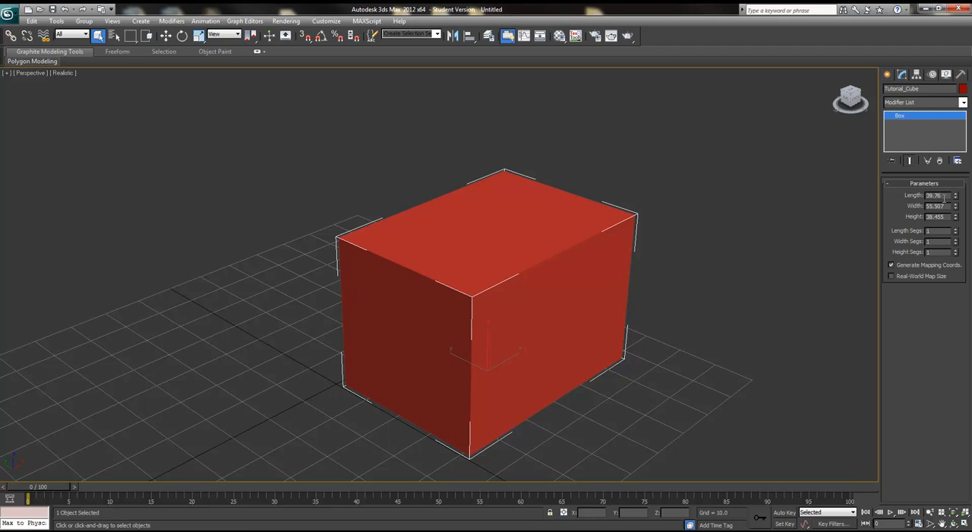
{"action": "left_click_drag", "start_coordinate": [946, 195], "coordinate": [924, 193]}
{"action": "type", "text": "50"}
{"action": "key", "text": "Return"}
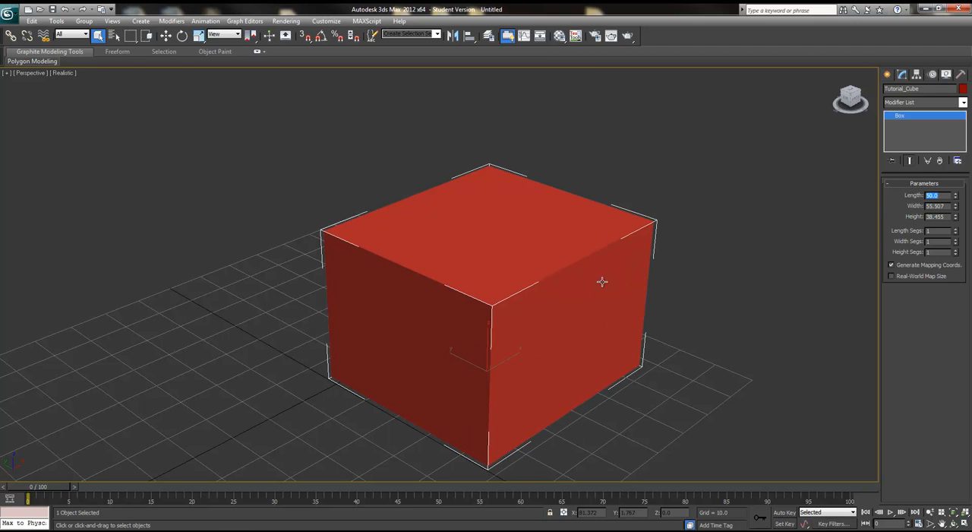
{"action": "left_click_drag", "start_coordinate": [945, 205], "coordinate": [926, 206]}
{"action": "type", "text": "50"}
{"action": "key", "text": "Return"}
{"action": "left_click_drag", "start_coordinate": [952, 217], "coordinate": [903, 218]}
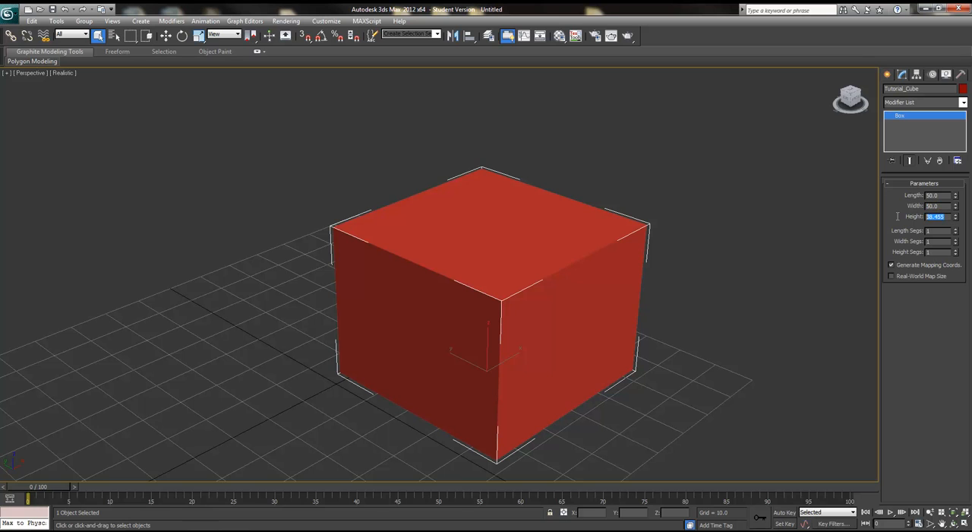
{"action": "type", "text": "50"}
{"action": "key", "text": "Return"}
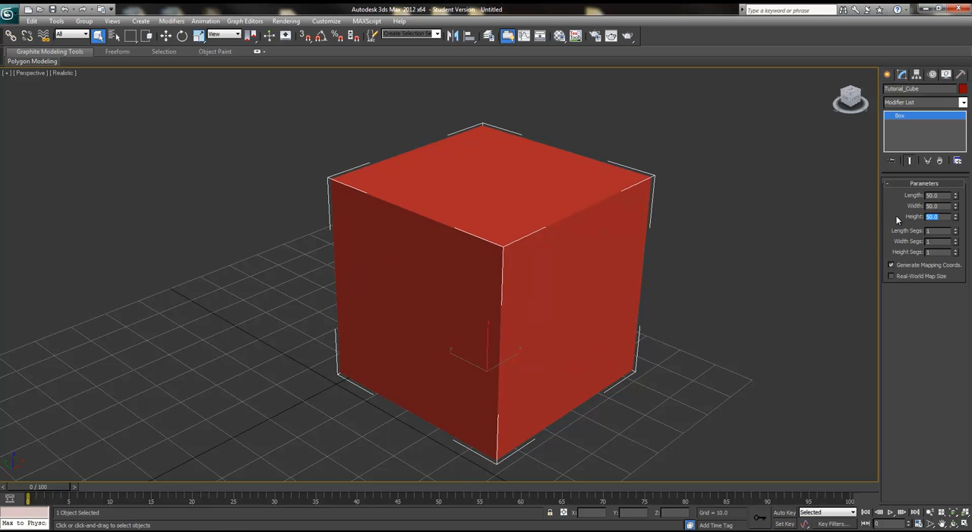
Step: Turn on the edged faces display in the perspective viewport
{"action": "middle_click_drag", "start_coordinate": [597, 314], "coordinate": [786, 307], "text": "alt"}
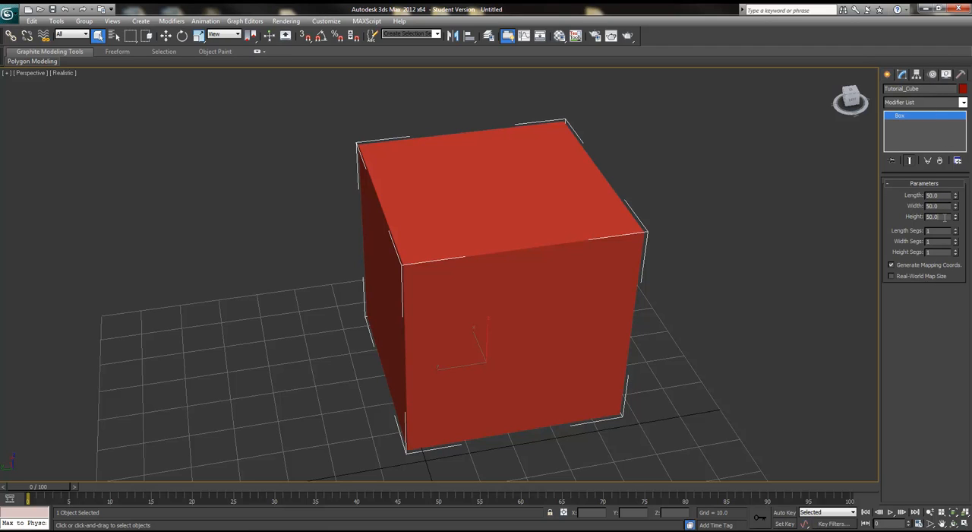
{"action": "middle_click_drag", "start_coordinate": [730, 380], "coordinate": [654, 369], "text": "alt"}
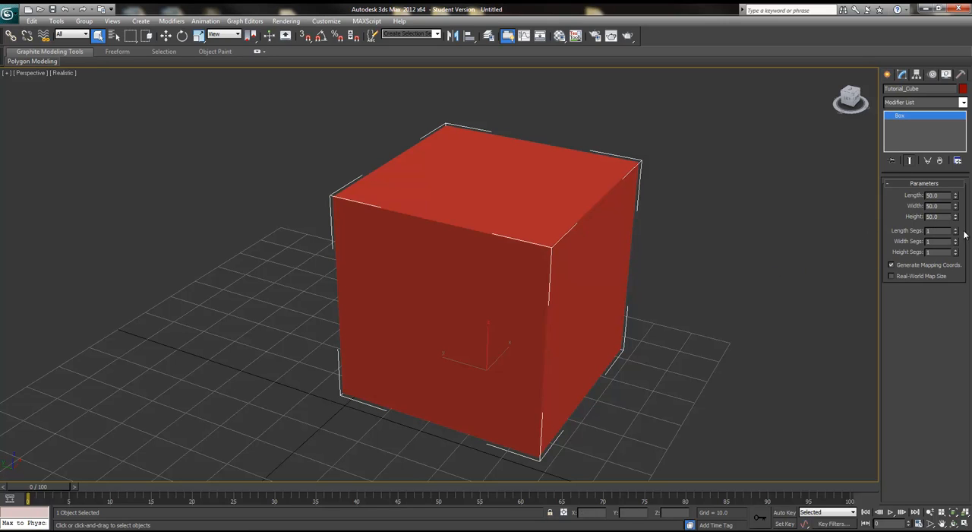
{"action": "middle_click_drag", "start_coordinate": [670, 307], "coordinate": [629, 306], "text": "alt"}
{"action": "key", "text": "F4"}
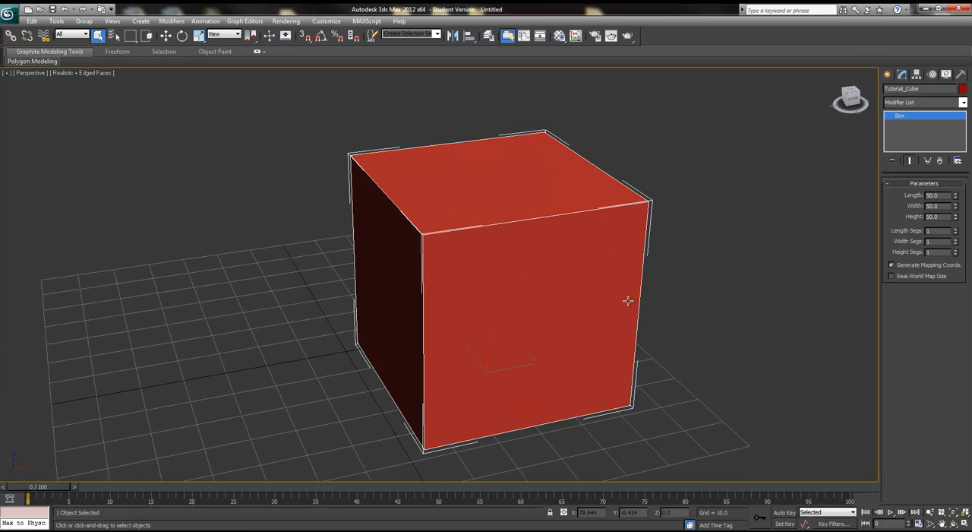
Step: Set the box's length segments to 3, width segments to 4 and height segments to 6
{"action": "middle_click_drag", "start_coordinate": [560, 297], "coordinate": [636, 314], "text": "alt"}
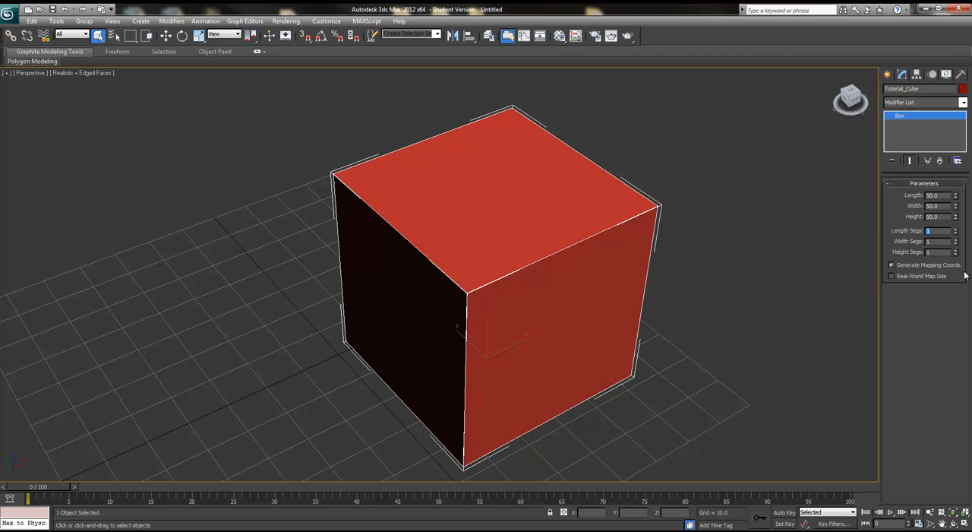
{"action": "key", "text": "Return"}
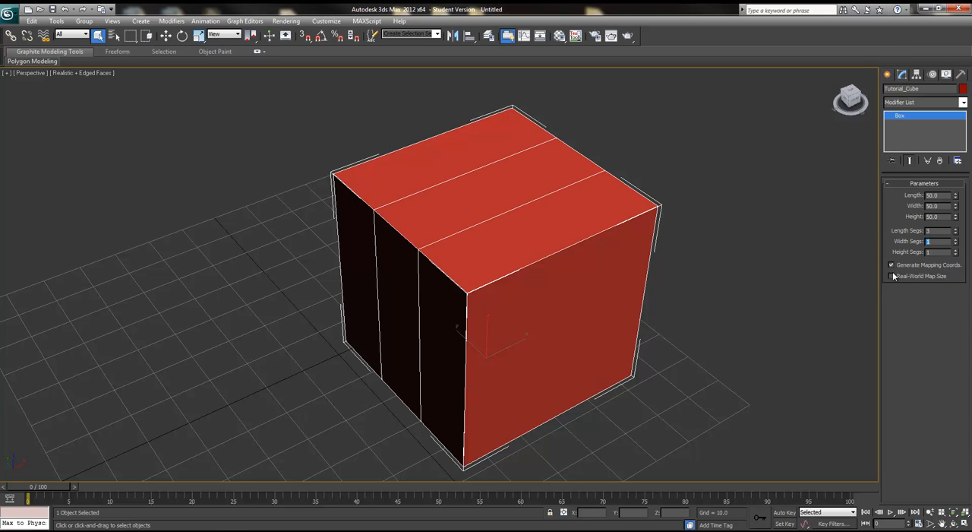
{"action": "middle_click_drag", "start_coordinate": [418, 275], "coordinate": [445, 293], "text": "alt"}
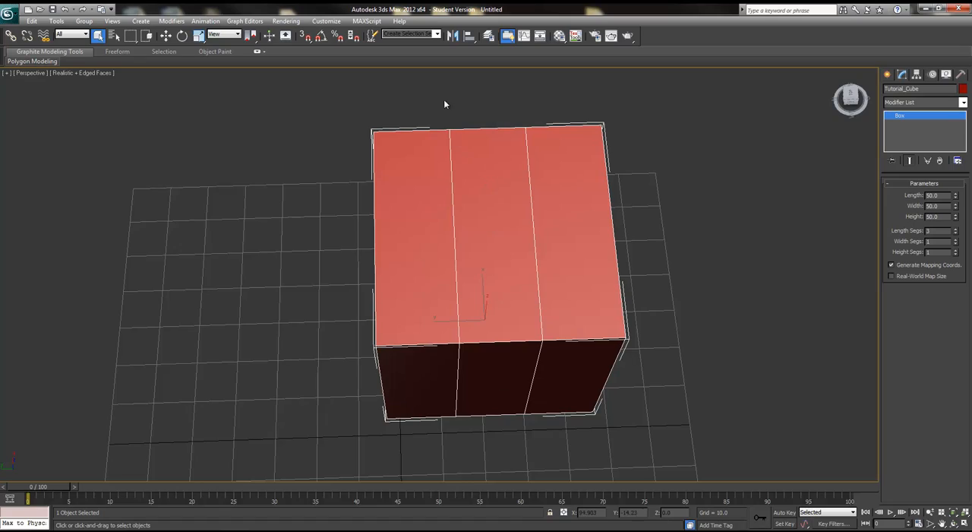
{"action": "middle_click_drag", "start_coordinate": [533, 326], "coordinate": [643, 360], "text": "alt"}
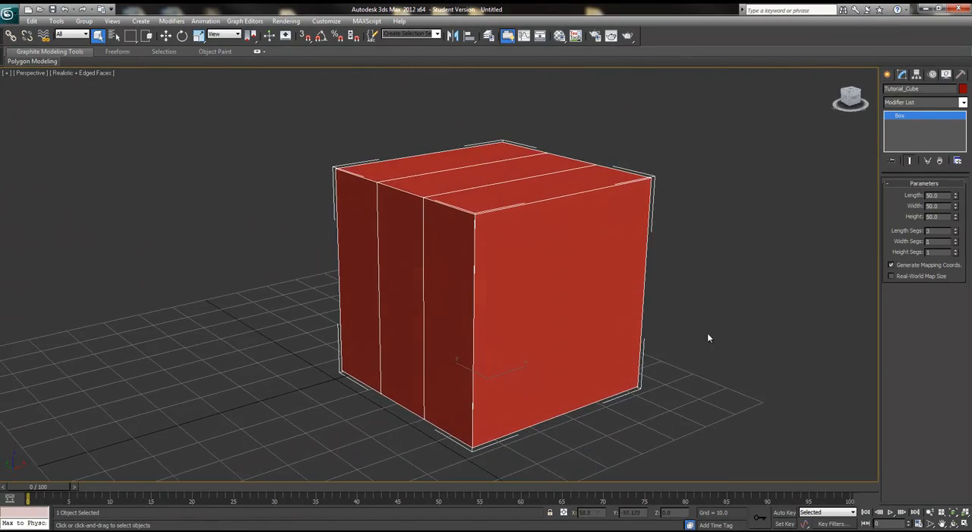
{"action": "key", "text": "Tab"}
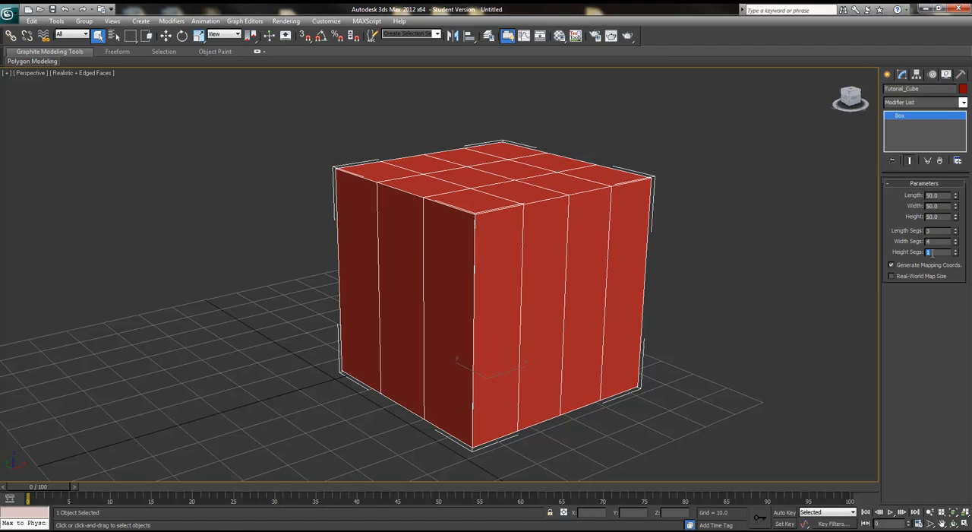
{"action": "type", "text": "6"}
{"action": "key", "text": "Return"}
Step: Reset the box's length, width and height segments to 1
{"action": "middle_click_drag", "start_coordinate": [557, 352], "coordinate": [559, 324], "text": "alt"}
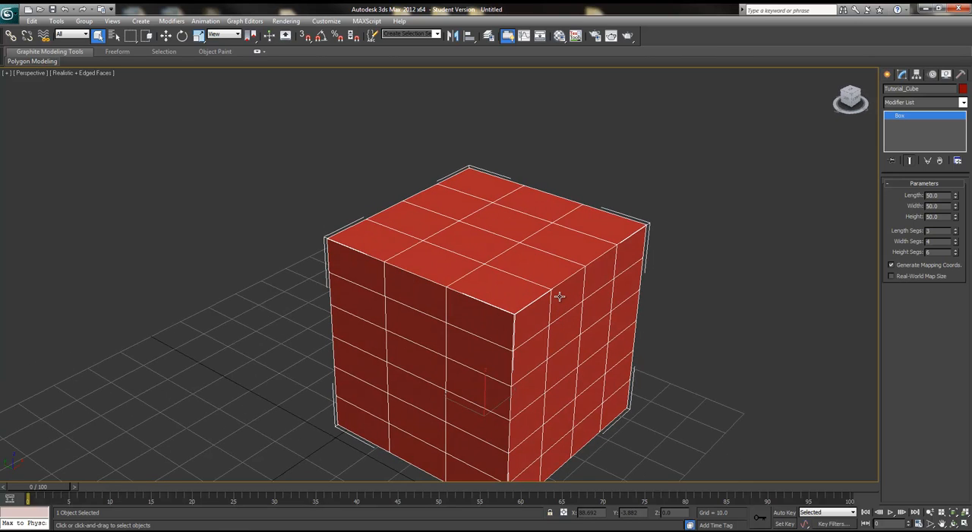
{"action": "middle_click_drag", "start_coordinate": [569, 281], "coordinate": [419, 241], "text": "alt"}
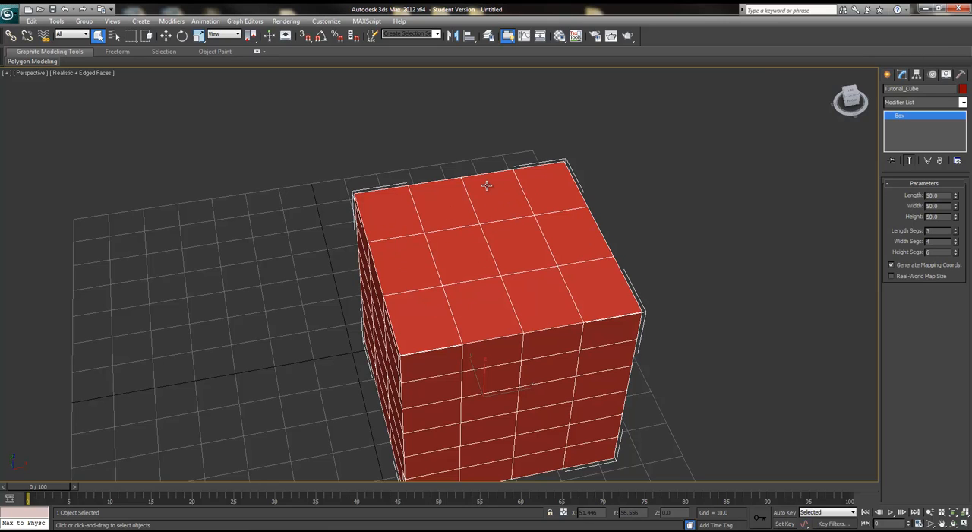
{"action": "middle_click_drag", "start_coordinate": [580, 282], "coordinate": [550, 192], "text": "alt"}
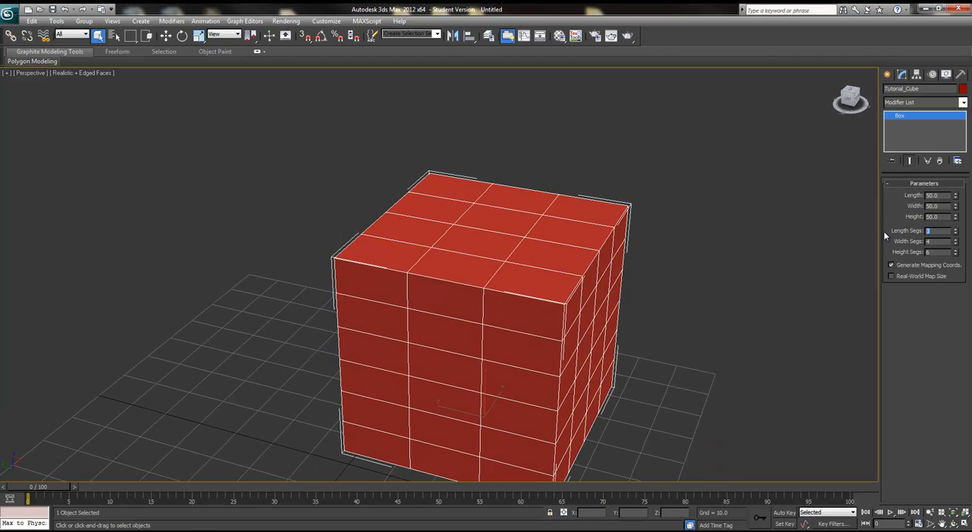
{"action": "key", "text": "Tab"}
{"action": "type", "text": "1"}
{"action": "key", "text": "Tab"}
{"action": "type", "text": "1"}
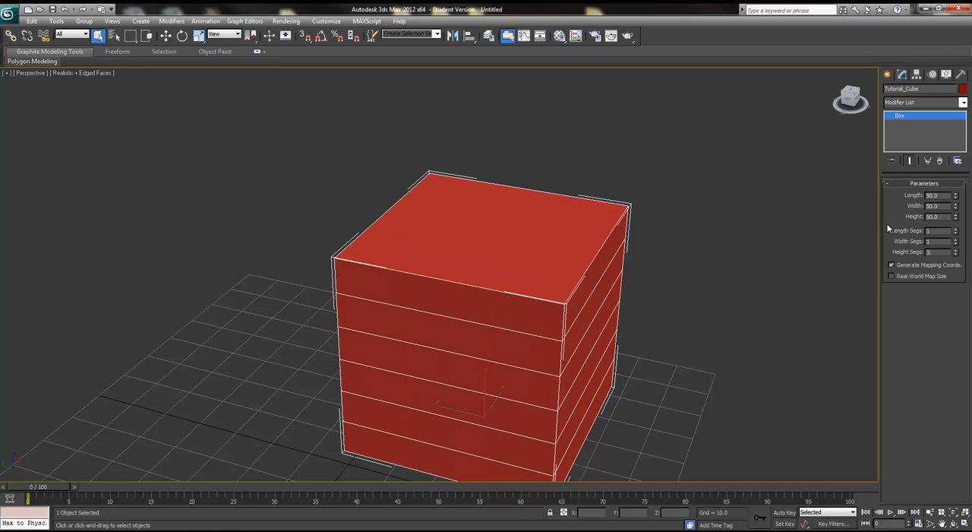
{"action": "key", "text": "Return"}
{"action": "middle_click_drag", "start_coordinate": [496, 326], "coordinate": [342, 191], "text": "alt"}
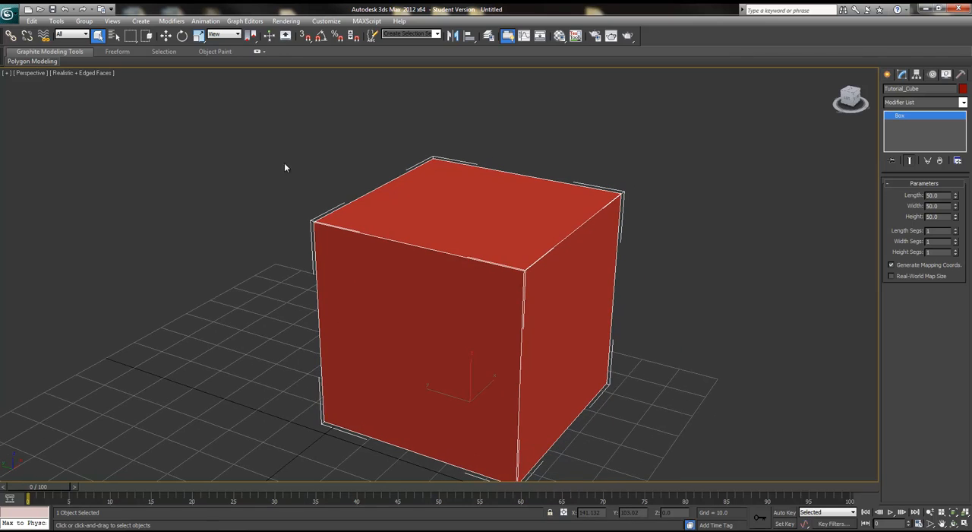
Step: Toggle the edged faces display on and off repeatedly
{"action": "key", "text": "F4"}
{"action": "key", "text": "F4"}
{"action": "key", "text": "F4"}
{"action": "key", "text": "F4"}
{"action": "key", "text": "F4"}
{"action": "key", "text": "F4"}
{"action": "key", "text": "F4"}
{"action": "key", "text": "F4"}
{"action": "key", "text": "F4"}
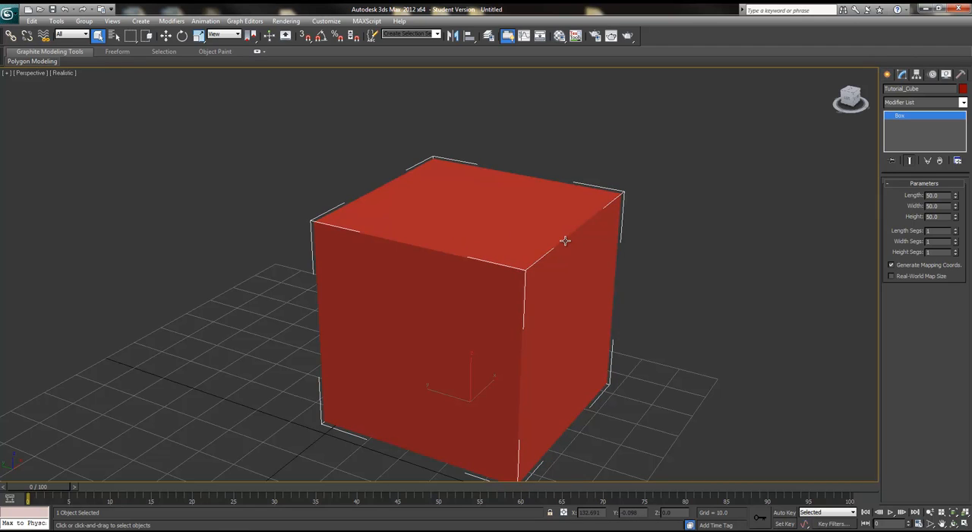
{"action": "key", "text": "F4"}
{"action": "key", "text": "F4"}
{"action": "key", "text": "F4"}
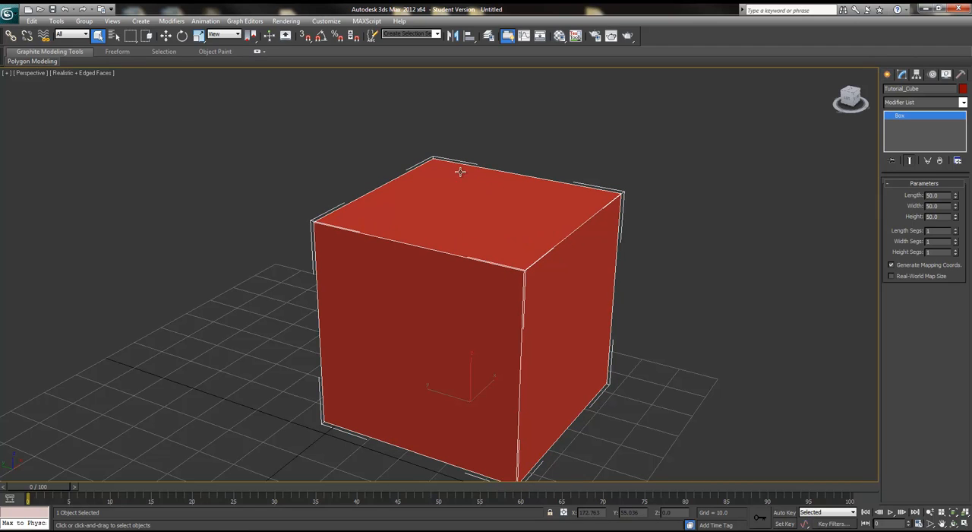
Step: Switch the viewport shading mode to Shaded
{"action": "left_click", "coordinate": [89, 74]}
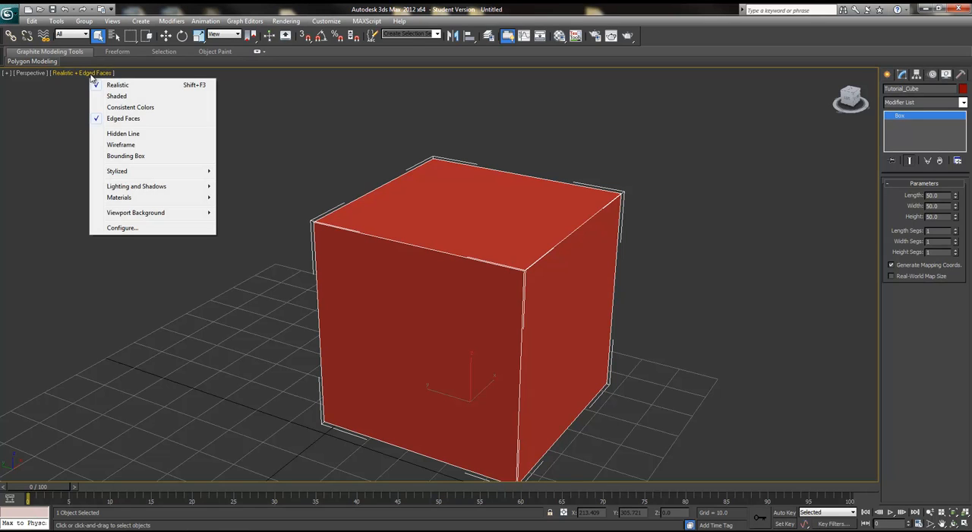
{"action": "left_click", "coordinate": [130, 96]}
{"action": "mouse_move", "coordinate": [54, 61]}
{"action": "middle_click_drag", "start_coordinate": [499, 322], "coordinate": [529, 343], "text": "alt"}
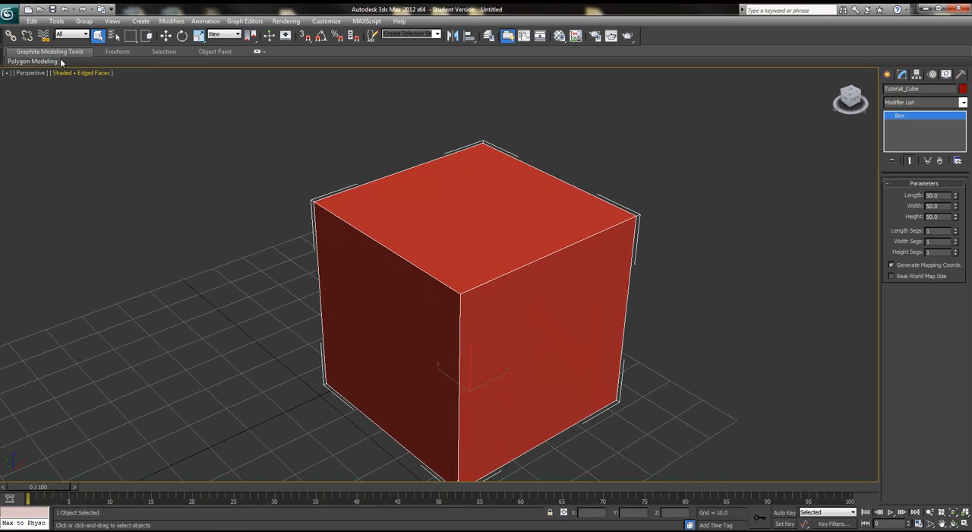
Step: Turn off edged faces and switch the viewport shading back to Realistic
{"action": "left_click", "coordinate": [78, 72]}
{"action": "left_click", "coordinate": [95, 119]}
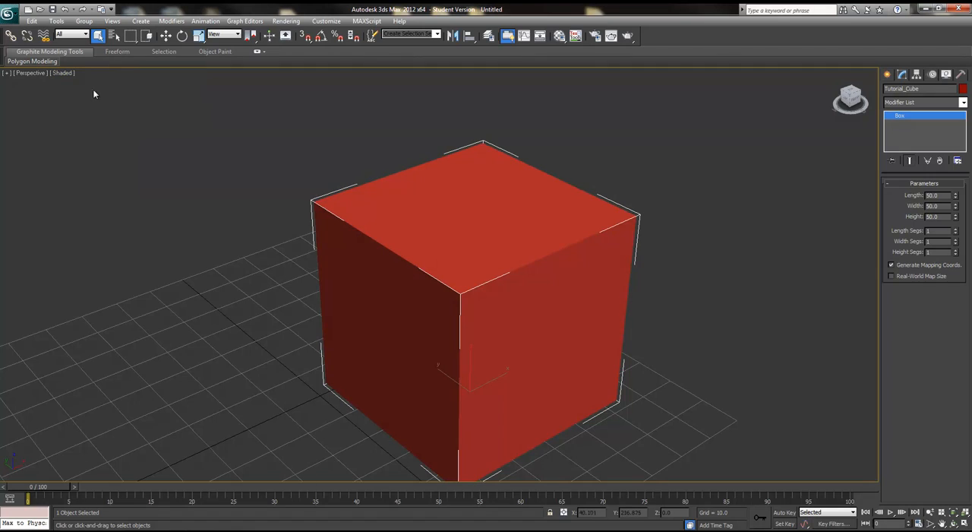
{"action": "left_click", "coordinate": [59, 73]}
{"action": "left_click", "coordinate": [91, 86]}
{"action": "mouse_move", "coordinate": [71, 67]}
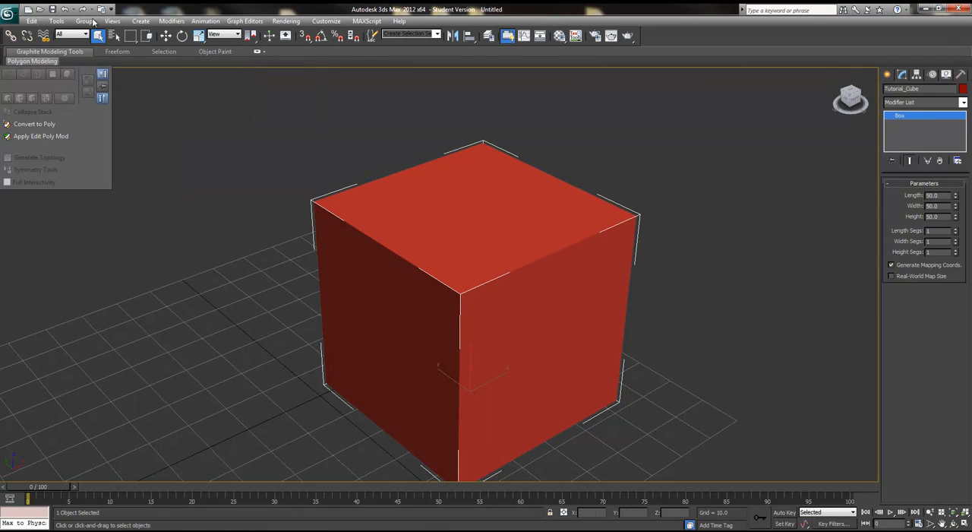
Step: Change the viewport shading to Shaded again
{"action": "left_click", "coordinate": [67, 73]}
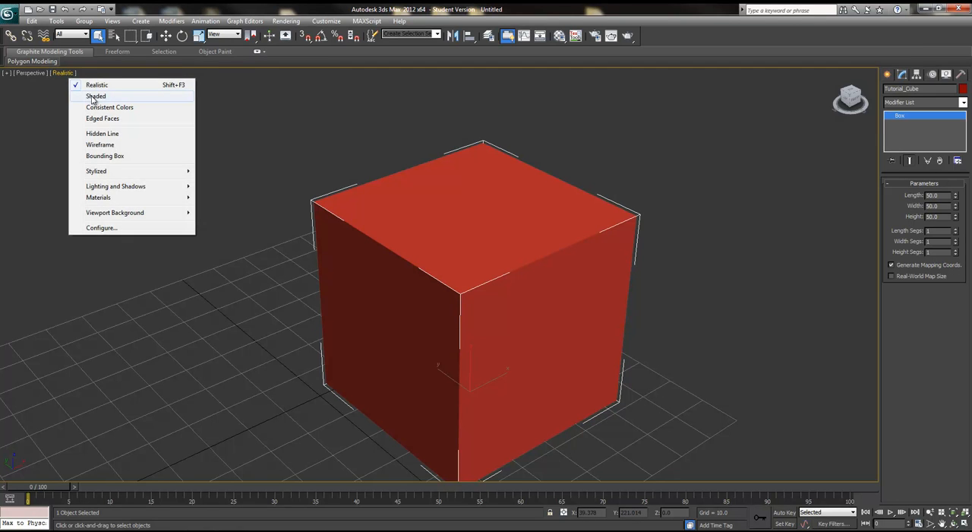
{"action": "left_click", "coordinate": [91, 97]}
{"action": "mouse_move", "coordinate": [399, 330]}
{"action": "middle_mouse_down", "text": "alt"}
{"action": "mouse_move", "coordinate": [384, 319]}
{"action": "mouse_move", "coordinate": [399, 331]}
{"action": "mouse_move", "coordinate": [397, 302]}
{"action": "mouse_move", "coordinate": [406, 311]}
{"action": "mouse_move", "coordinate": [416, 282]}
{"action": "middle_mouse_up", "text": "alt"}
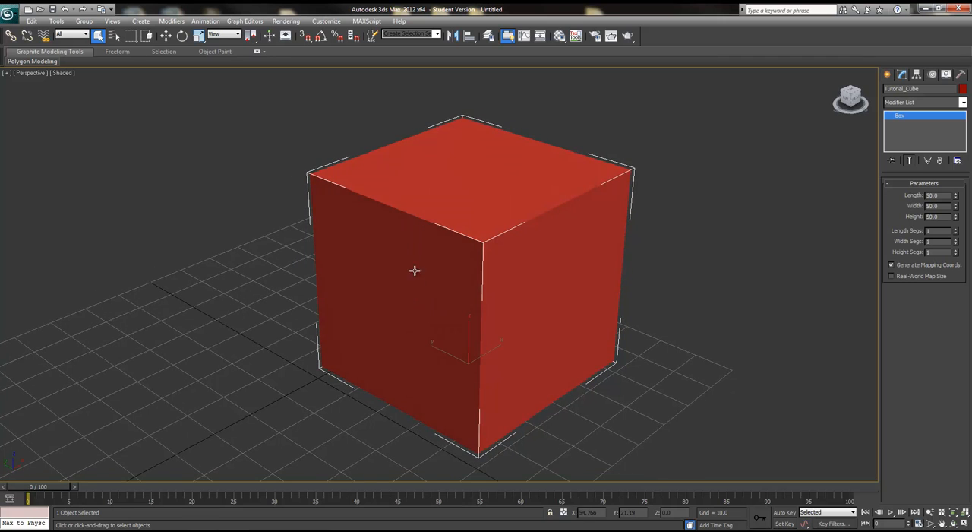
Step: Switch the viewport shading to Consistent Colors
{"action": "left_click", "coordinate": [62, 73]}
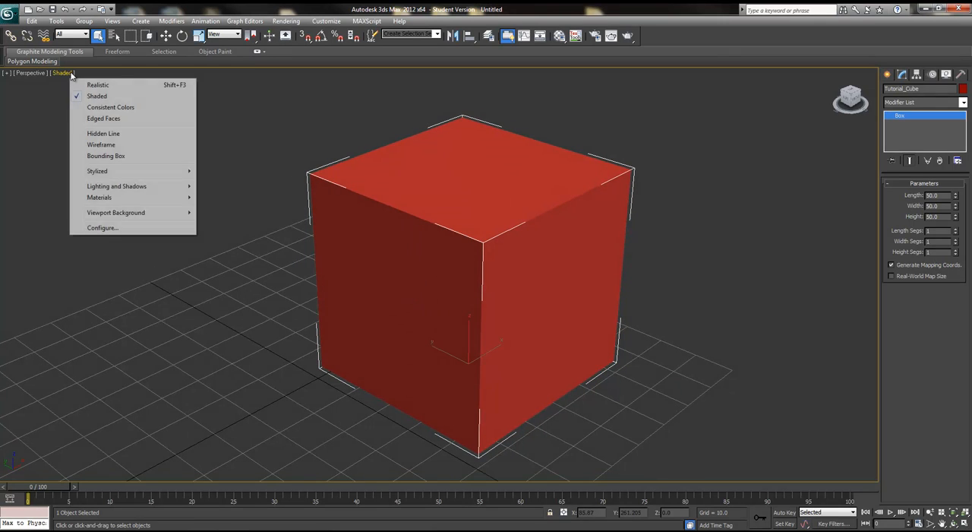
{"action": "left_click", "coordinate": [108, 108]}
{"action": "mouse_move", "coordinate": [527, 326]}
{"action": "middle_mouse_down", "text": "alt"}
{"action": "mouse_move", "coordinate": [481, 306]}
{"action": "mouse_move", "coordinate": [532, 323]}
{"action": "mouse_move", "coordinate": [645, 311]}
{"action": "mouse_move", "coordinate": [504, 326]}
{"action": "mouse_move", "coordinate": [515, 327]}
{"action": "middle_mouse_up", "text": "alt"}
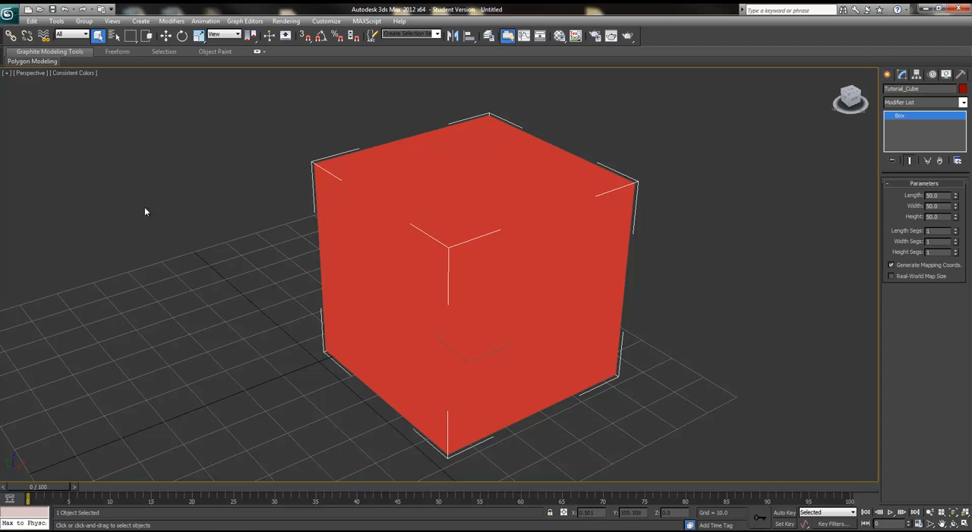
Step: Turn on edged faces and switch the viewport shading back to Realistic
{"action": "left_click", "coordinate": [82, 74]}
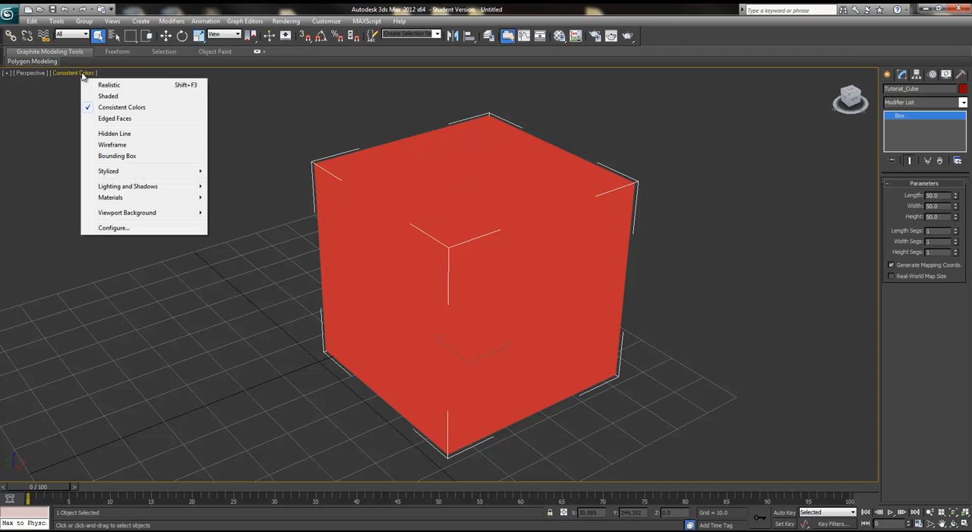
{"action": "left_click", "coordinate": [114, 117]}
{"action": "left_click", "coordinate": [92, 73]}
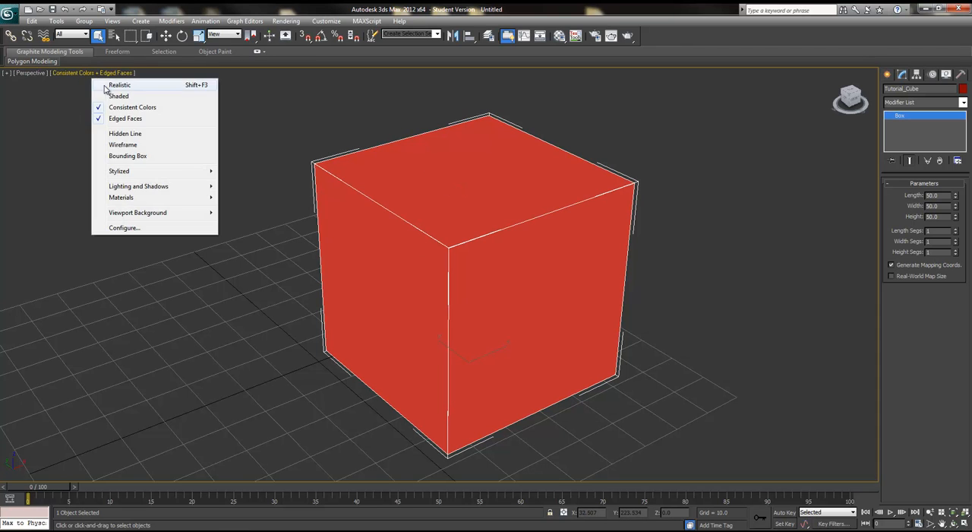
{"action": "left_click", "coordinate": [110, 82]}
{"action": "left_click", "coordinate": [81, 71]}
{"action": "left_click", "coordinate": [82, 73]}
{"action": "left_click", "coordinate": [379, 235]}
Step: Switch the viewport display to Hidden Line and then to Wireframe
{"action": "left_click", "coordinate": [104, 73]}
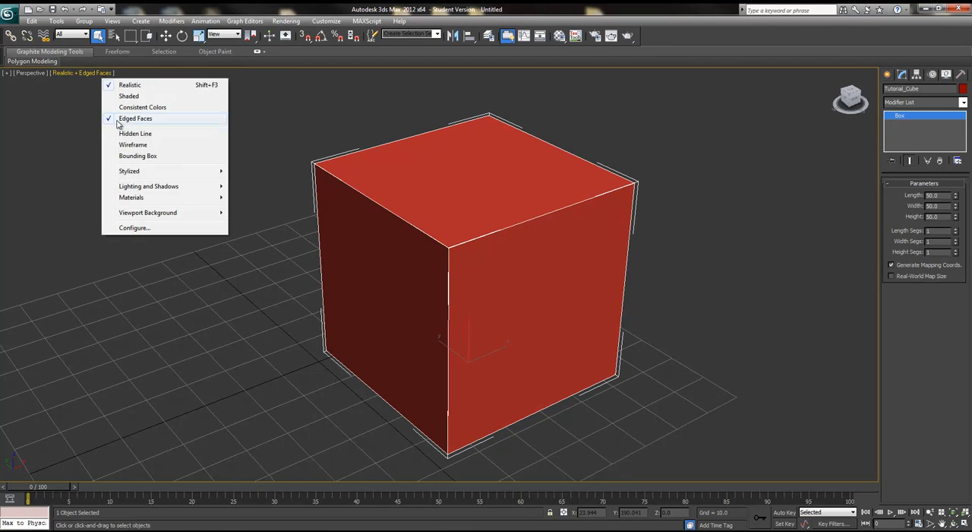
{"action": "left_click", "coordinate": [152, 134]}
{"action": "left_click", "coordinate": [86, 73]}
{"action": "left_click", "coordinate": [121, 142]}
{"action": "middle_click_drag", "start_coordinate": [507, 339], "coordinate": [478, 331], "text": "alt"}
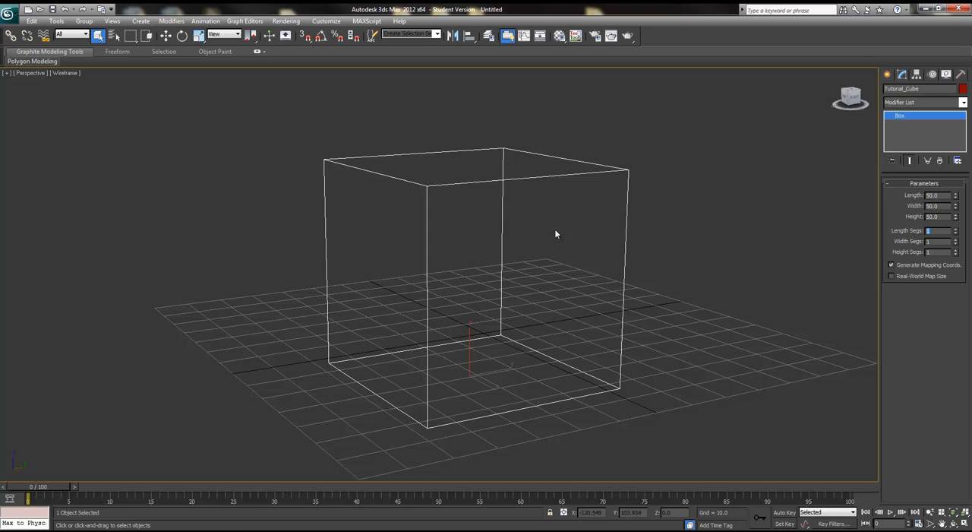
{"action": "mouse_move", "coordinate": [507, 276]}
{"action": "middle_mouse_down", "text": "alt"}
{"action": "mouse_move", "coordinate": [501, 282]}
{"action": "mouse_move", "coordinate": [523, 284]}
{"action": "middle_mouse_up", "text": "alt"}
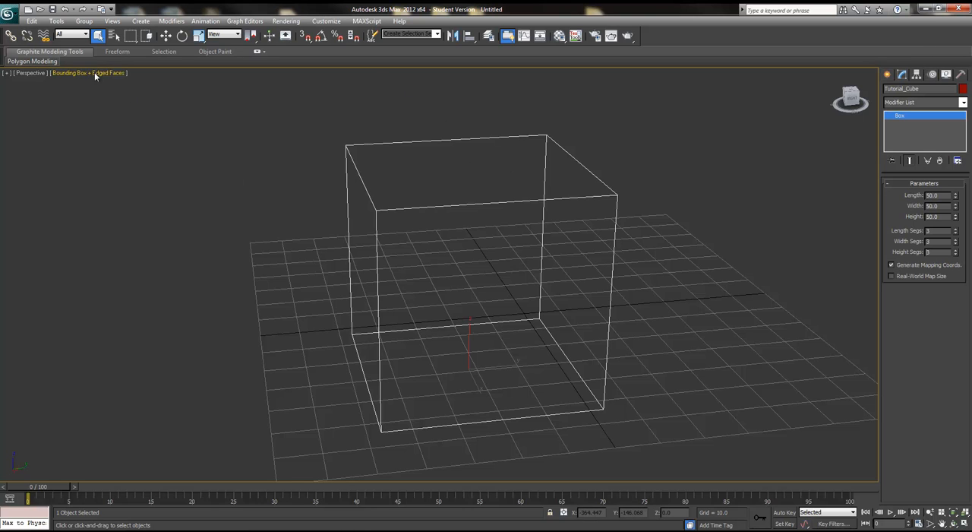
Step: Switch the viewport display to Wireframe and then to Bounding Box
{"action": "left_click", "coordinate": [86, 73]}
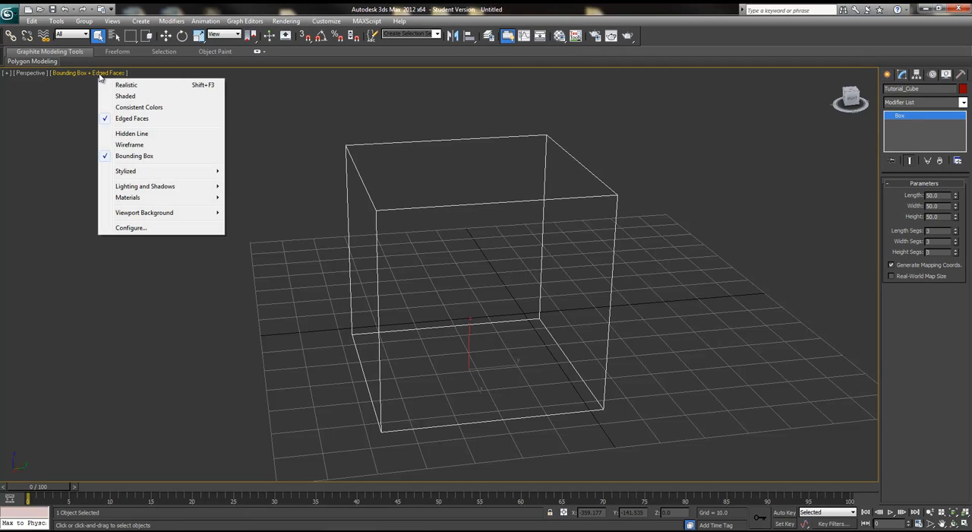
{"action": "left_click", "coordinate": [130, 145]}
{"action": "middle_click_drag", "start_coordinate": [497, 289], "coordinate": [483, 275], "text": "alt"}
{"action": "left_click", "coordinate": [67, 73]}
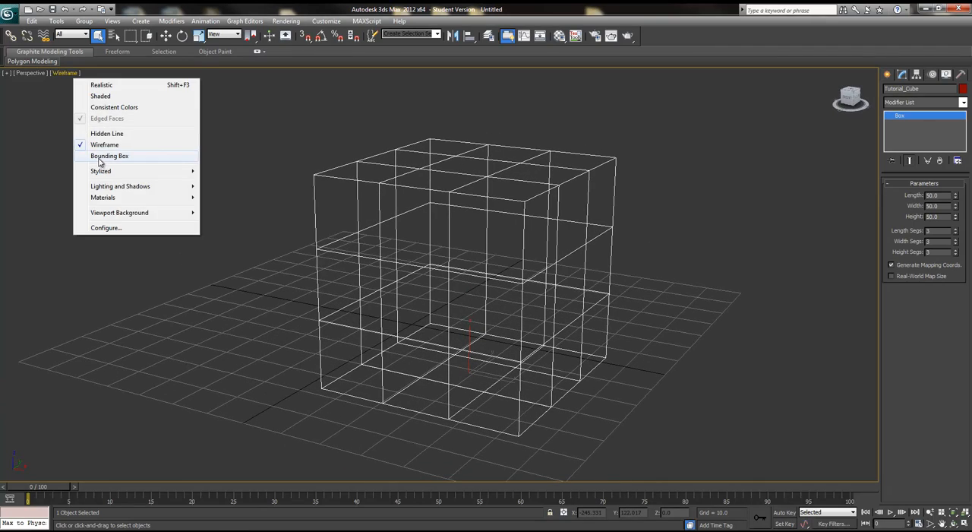
{"action": "left_click", "coordinate": [99, 155]}
{"action": "middle_click_drag", "start_coordinate": [620, 288], "coordinate": [598, 292], "text": "alt"}
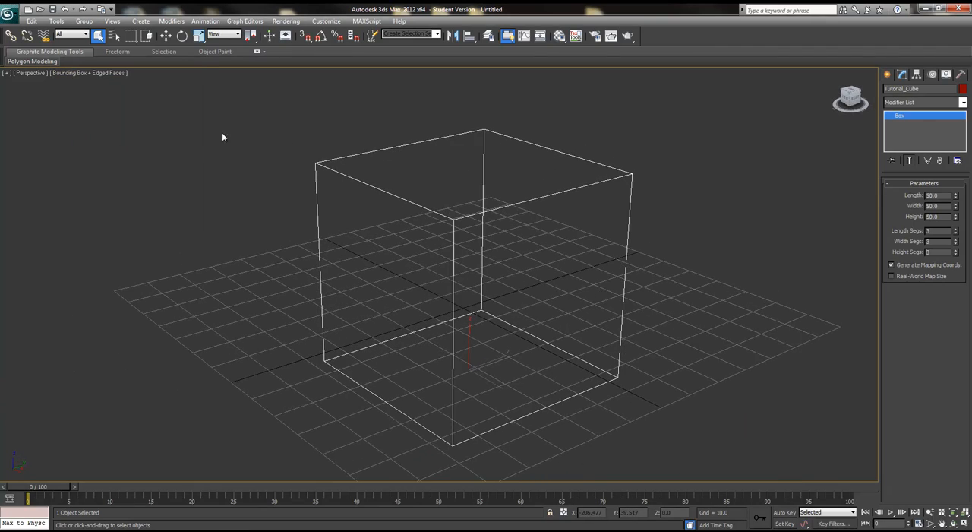
Step: Switch the viewport shading to Realistic and toggle edged faces off
{"action": "left_click", "coordinate": [107, 73]}
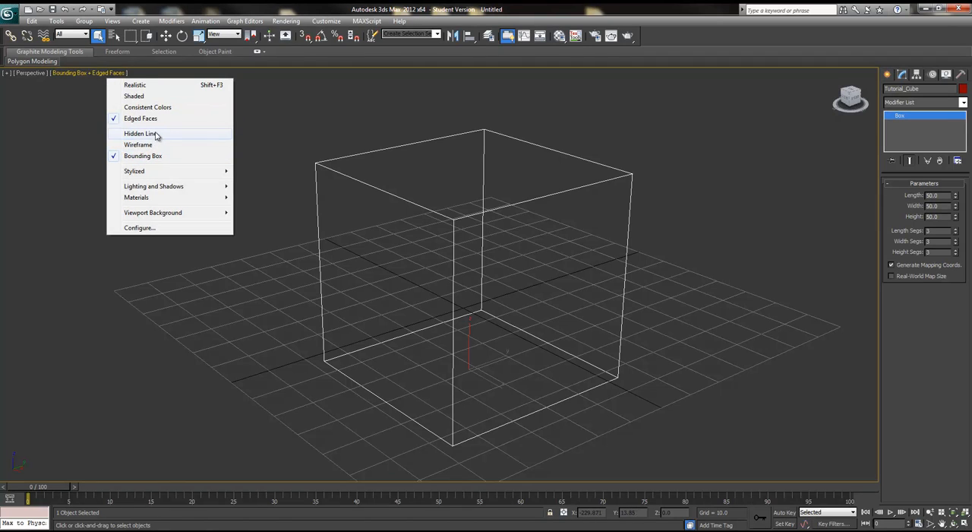
{"action": "left_click", "coordinate": [152, 85]}
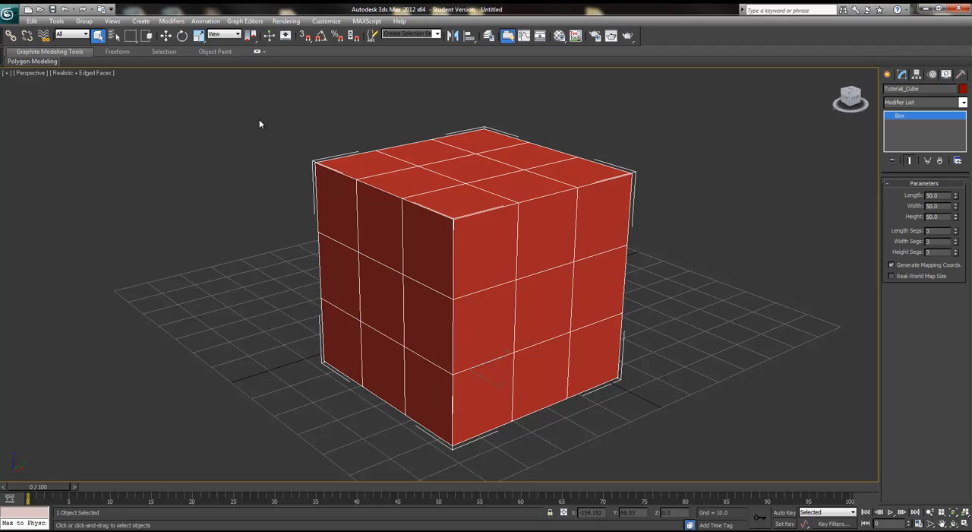
{"action": "left_click", "coordinate": [110, 73]}
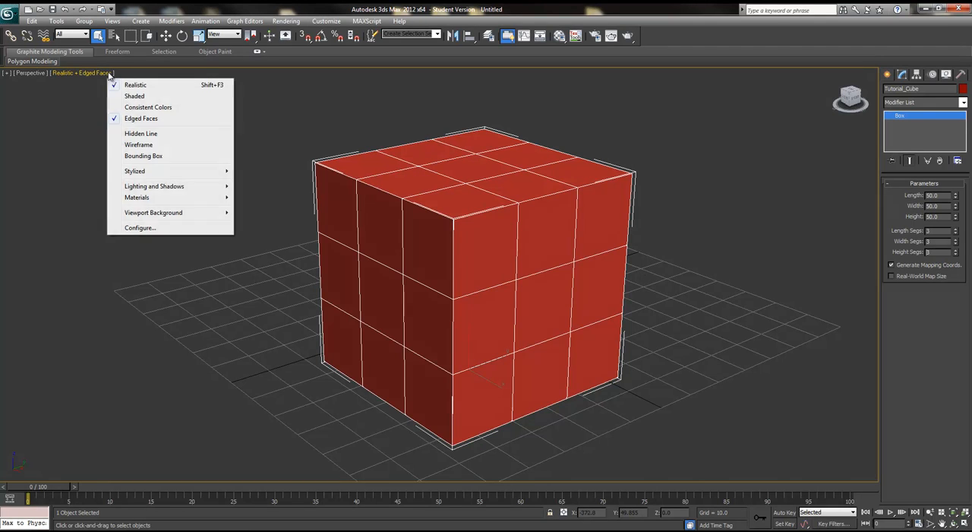
{"action": "left_click", "coordinate": [132, 119]}
{"action": "key", "text": "F4"}
{"action": "key", "text": "F4"}
{"action": "key", "text": "F4"}
{"action": "key", "text": "F4"}
{"action": "key", "text": "F4"}
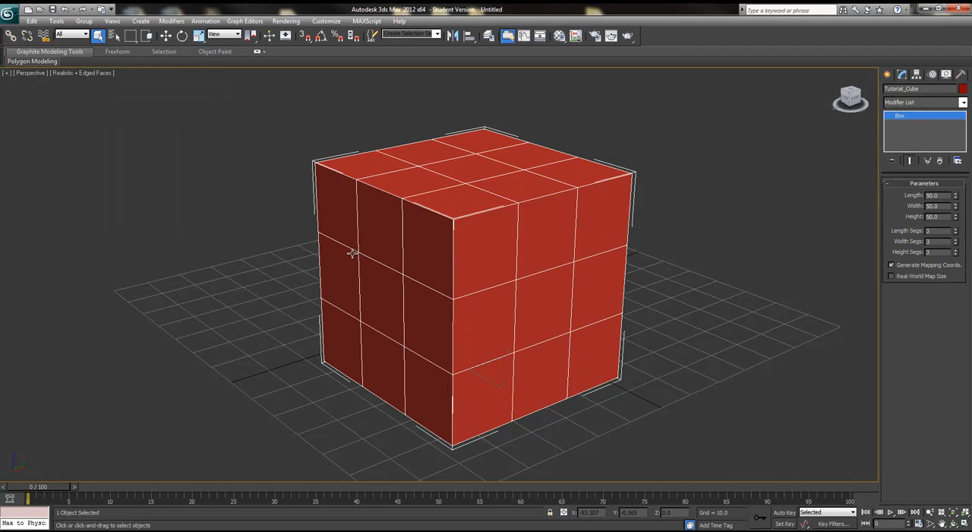
{"action": "key", "text": "F4"}
{"action": "key", "text": "F4"}
{"action": "key", "text": "F4"}
{"action": "key", "text": "F4"}
{"action": "key", "text": "F4"}
{"action": "key", "text": "F4"}
{"action": "key", "text": "F4"}
{"action": "key", "text": "F4"}
Step: Set the box's length, width and height segments to 1
{"action": "key", "text": "Tab"}
{"action": "type", "text": "1"}
{"action": "key", "text": "Tab"}
{"action": "type", "text": "1"}
{"action": "key", "text": "Return"}
Step: Examine the cube from different angles, deselecting and reselecting it
{"action": "mouse_move", "coordinate": [685, 338]}
{"action": "middle_mouse_down", "text": "alt"}
{"action": "mouse_move", "coordinate": [667, 348]}
{"action": "mouse_move", "coordinate": [702, 343]}
{"action": "mouse_move", "coordinate": [691, 339]}
{"action": "mouse_move", "coordinate": [716, 330]}
{"action": "mouse_move", "coordinate": [631, 377]}
{"action": "mouse_move", "coordinate": [642, 345]}
{"action": "mouse_move", "coordinate": [704, 352]}
{"action": "mouse_move", "coordinate": [673, 344]}
{"action": "middle_mouse_up", "text": "alt"}
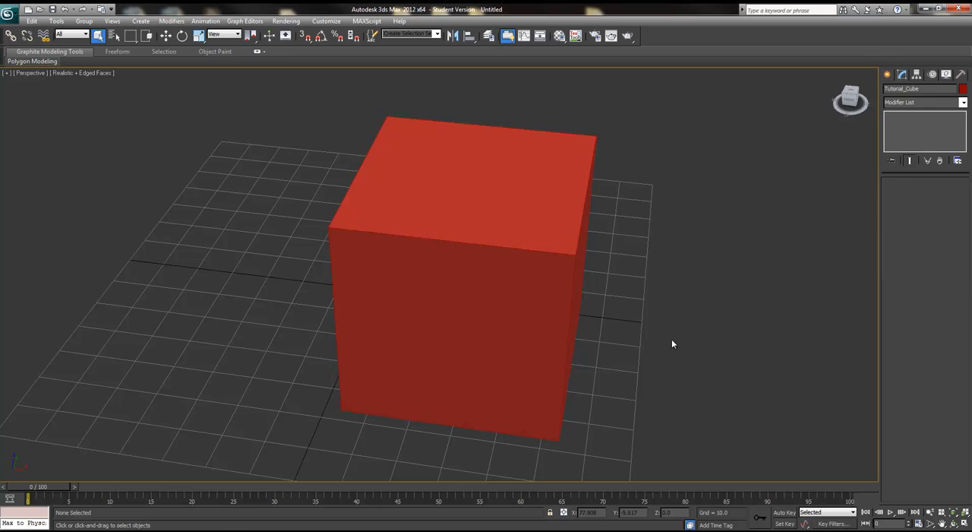
{"action": "left_click", "coordinate": [673, 344]}
{"action": "scroll", "coordinate": [616, 364], "scroll_direction": "down", "scroll_amount": 4}
{"action": "middle_click_drag", "start_coordinate": [614, 364], "coordinate": [558, 383], "text": "alt"}
{"action": "scroll", "coordinate": [566, 380], "scroll_direction": "up", "scroll_amount": 4}
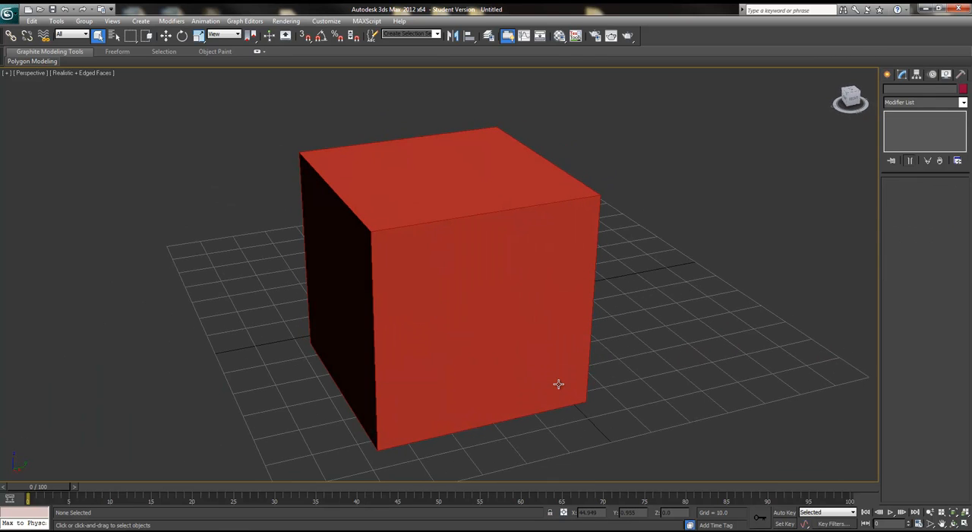
{"action": "left_click", "coordinate": [489, 298]}
{"action": "middle_click_drag", "start_coordinate": [508, 307], "coordinate": [692, 367], "text": "alt"}
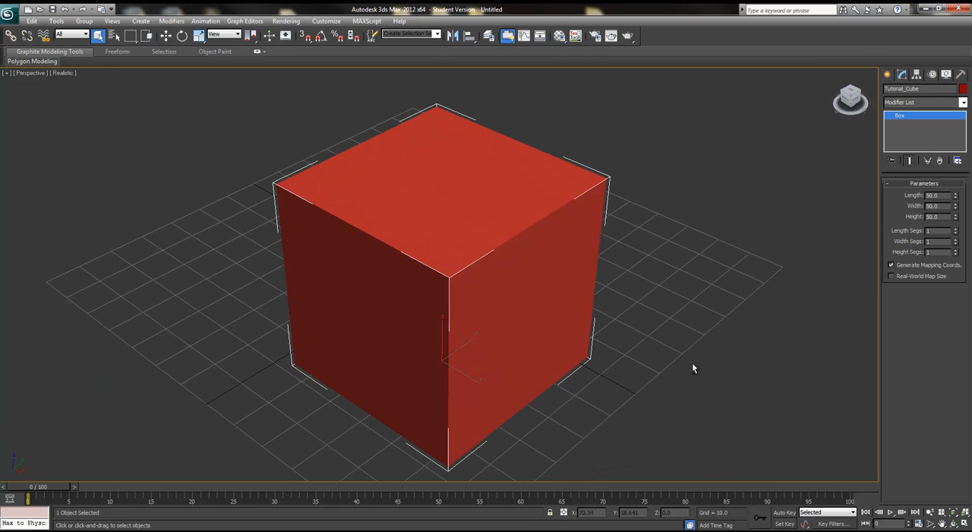
{"action": "middle_click_drag", "start_coordinate": [624, 391], "coordinate": [718, 288], "text": "alt"}
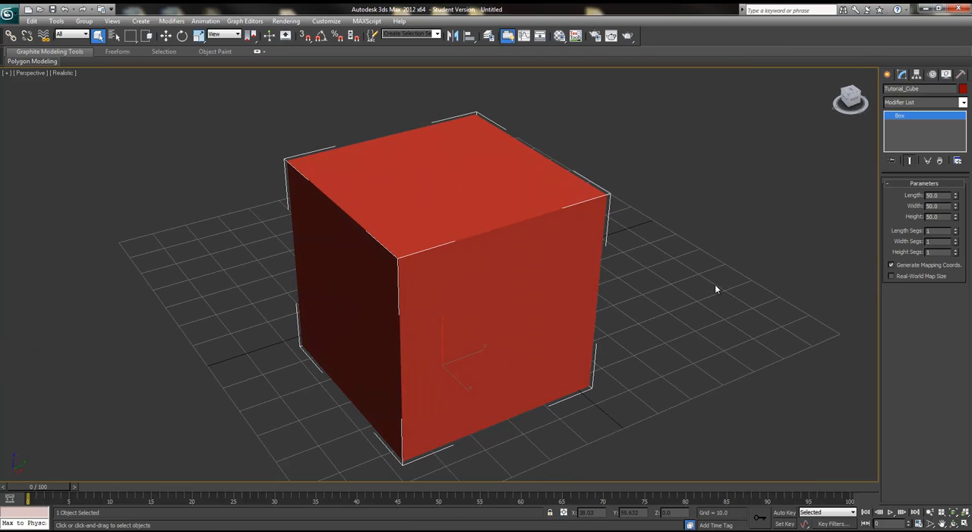
{"action": "mouse_move", "coordinate": [575, 287]}
{"action": "middle_mouse_down", "text": "alt"}
{"action": "mouse_move", "coordinate": [560, 278]}
{"action": "mouse_move", "coordinate": [592, 282]}
{"action": "mouse_move", "coordinate": [560, 306]}
{"action": "mouse_move", "coordinate": [585, 285]}
{"action": "middle_mouse_up", "text": "alt"}
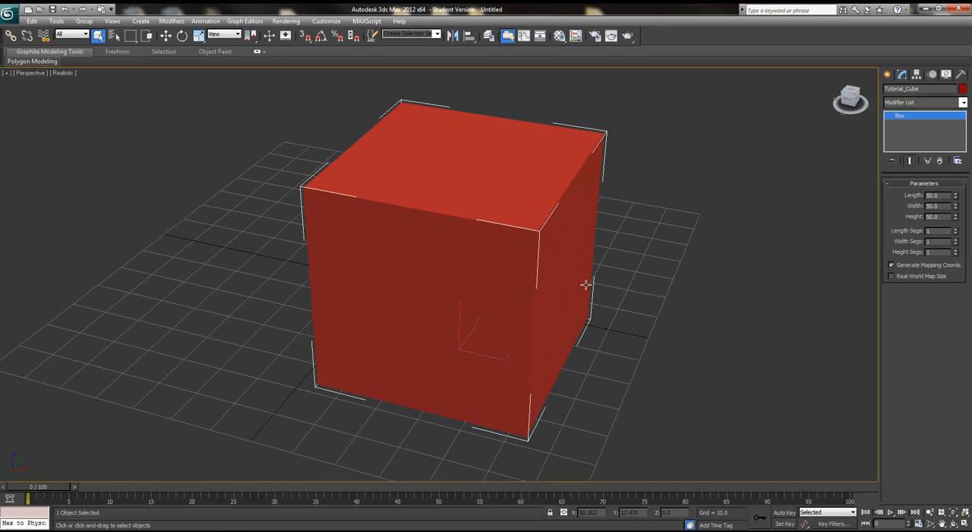
Step: Move the cube away from the grid origin with the Select and Move tool
{"action": "left_click", "coordinate": [166, 36]}
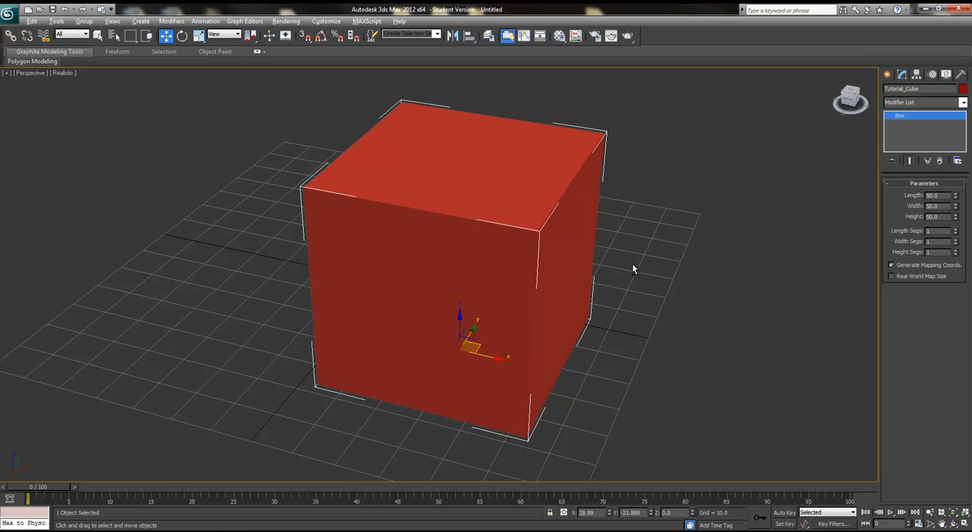
{"action": "middle_click_drag", "start_coordinate": [616, 276], "coordinate": [520, 298], "text": "alt"}
{"action": "mouse_move", "coordinate": [442, 331]}
{"action": "middle_mouse_down", "text": "alt"}
{"action": "mouse_move", "coordinate": [442, 319]}
{"action": "mouse_move", "coordinate": [456, 330]}
{"action": "middle_mouse_up", "text": "alt"}
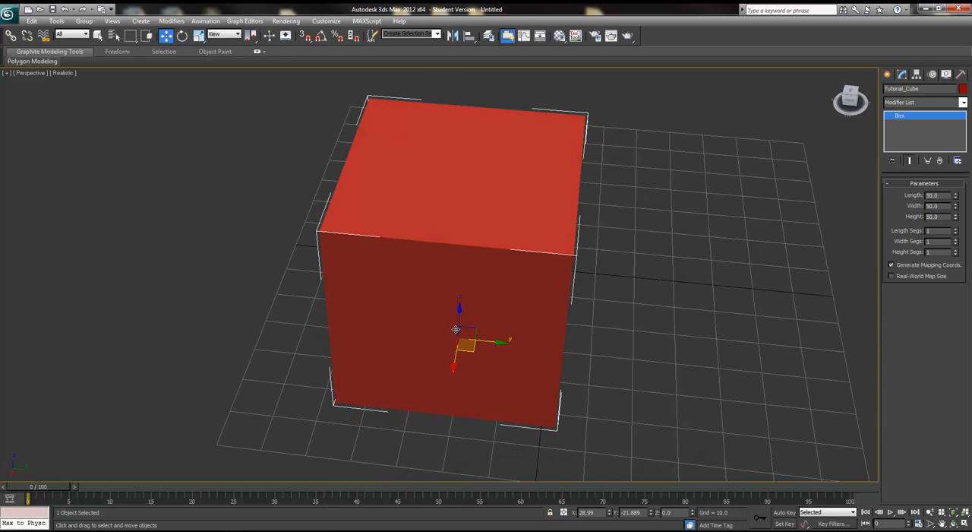
{"action": "left_click_drag", "start_coordinate": [506, 342], "coordinate": [461, 233]}
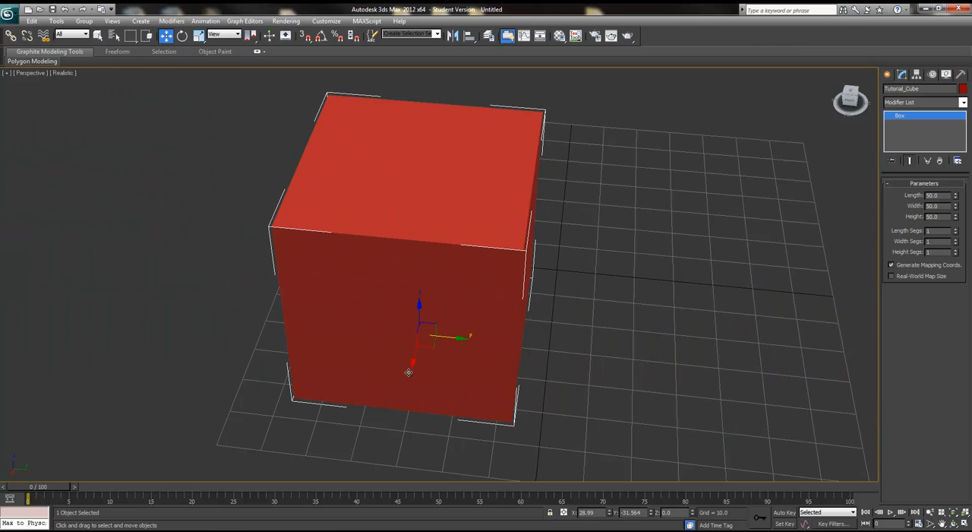
{"action": "left_click_drag", "start_coordinate": [414, 362], "coordinate": [443, 363]}
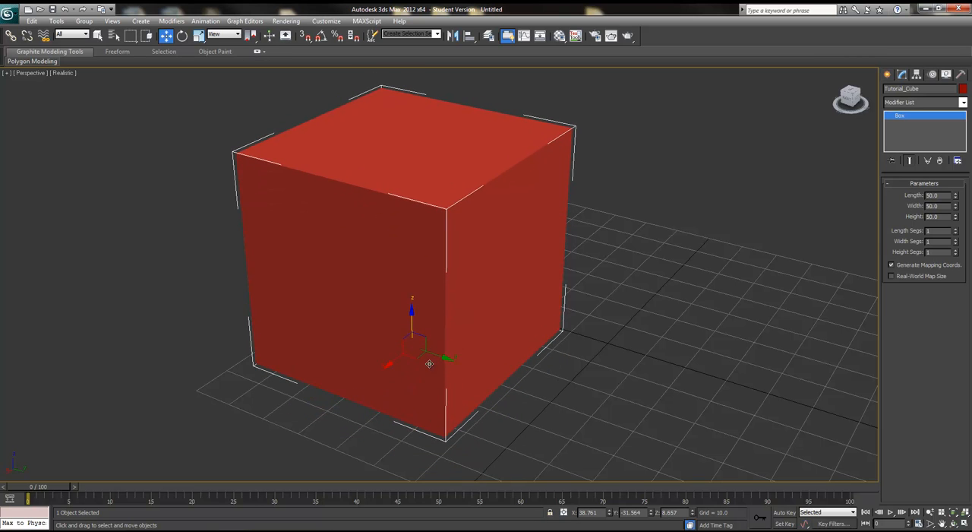
{"action": "middle_click_drag", "start_coordinate": [413, 344], "coordinate": [446, 355], "text": "alt"}
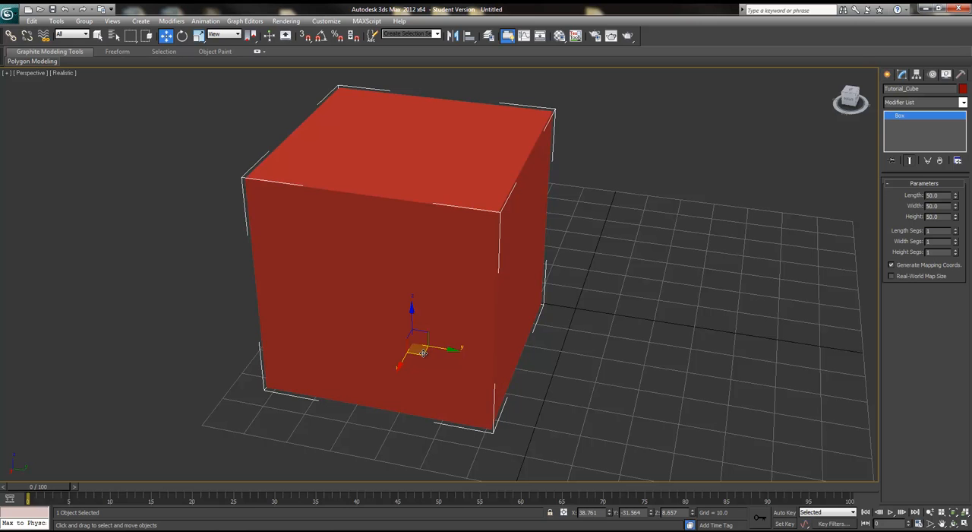
{"action": "left_click_drag", "start_coordinate": [422, 352], "coordinate": [509, 316]}
{"action": "scroll", "coordinate": [533, 356], "scroll_direction": "down", "scroll_amount": 4}
{"action": "middle_click_drag", "start_coordinate": [612, 369], "coordinate": [552, 377], "text": "alt"}
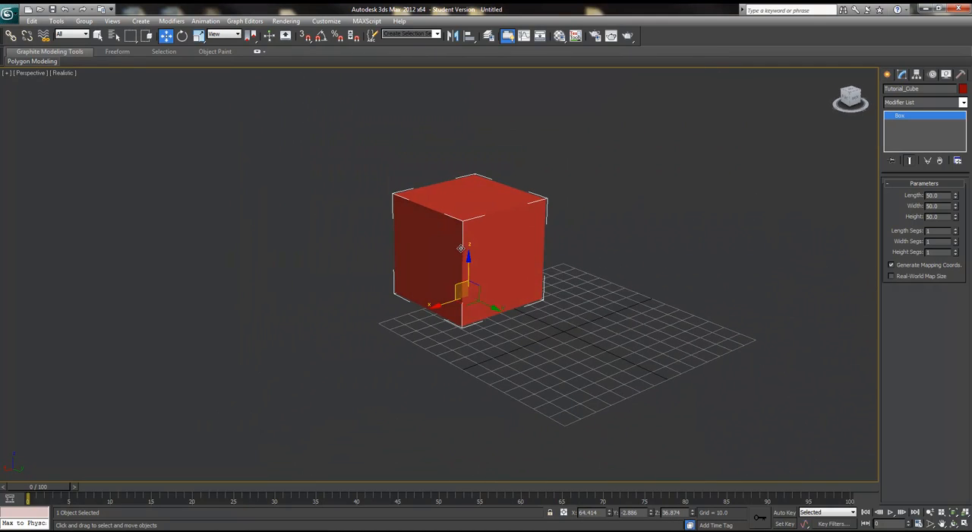
Step: Move the cube back toward the grid center
{"action": "left_click_drag", "start_coordinate": [468, 253], "coordinate": [511, 363]}
{"action": "scroll", "coordinate": [511, 363], "scroll_direction": "up", "scroll_amount": 3}
{"action": "middle_click_drag", "start_coordinate": [511, 363], "coordinate": [589, 357], "text": "alt"}
{"action": "scroll", "coordinate": [541, 362], "scroll_direction": "up", "scroll_amount": 4}
{"action": "scroll", "coordinate": [554, 373], "scroll_direction": "down", "scroll_amount": 3}
{"action": "left_click_drag", "start_coordinate": [543, 334], "coordinate": [527, 312]}
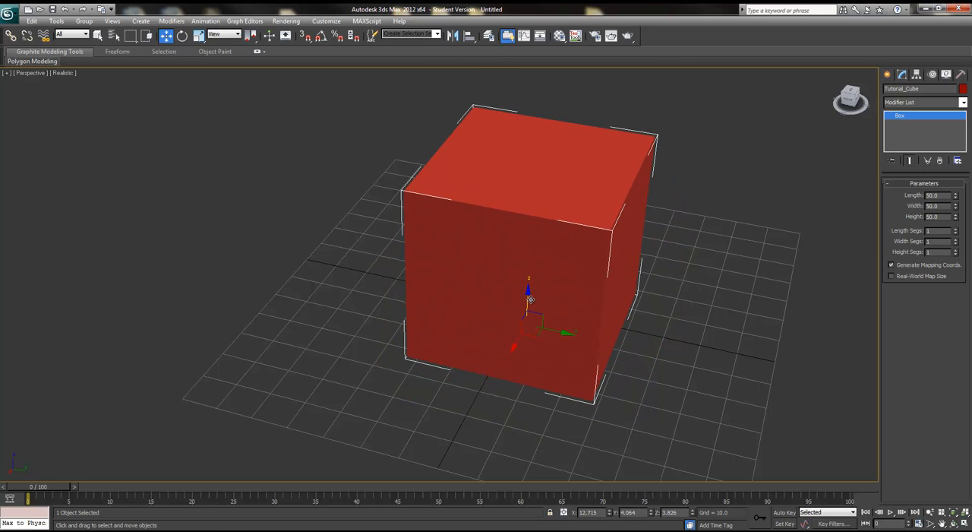
Step: Rotate the cube with the Select and Rotate tool and undo the rotation
{"action": "left_click", "coordinate": [184, 39]}
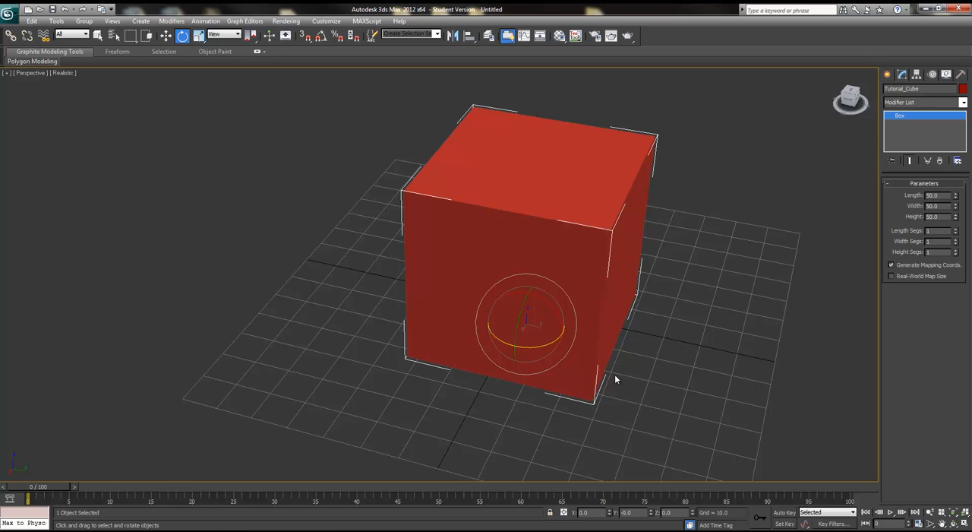
{"action": "middle_click_drag", "start_coordinate": [642, 394], "coordinate": [617, 393], "text": "alt"}
{"action": "left_click_drag", "start_coordinate": [510, 323], "coordinate": [529, 316]}
{"action": "key", "text": "ctrl+z"}
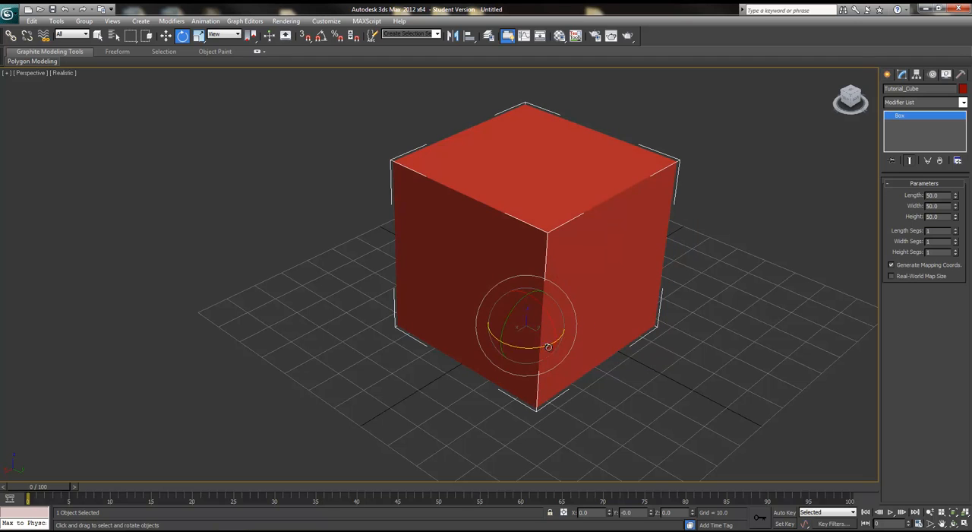
{"action": "left_click_drag", "start_coordinate": [516, 347], "coordinate": [491, 343]}
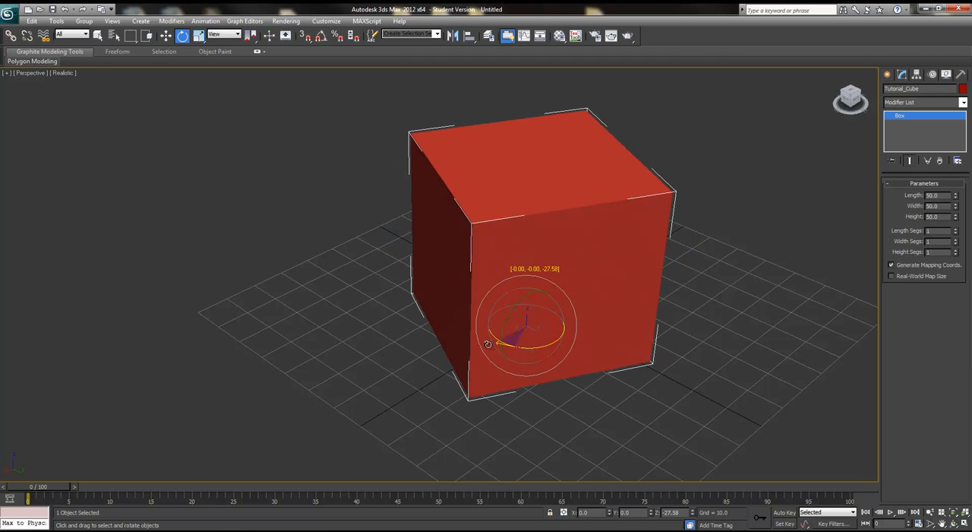
{"action": "key", "text": "ctrl+z"}
Step: Rotate the cube about other axes and undo those rotations
{"action": "left_click_drag", "start_coordinate": [516, 308], "coordinate": [552, 297]}
{"action": "key", "text": "super"}
{"action": "key", "text": "super"}
{"action": "key", "text": "ctrl+z"}
{"action": "middle_click_drag", "start_coordinate": [555, 314], "coordinate": [544, 341], "text": "alt"}
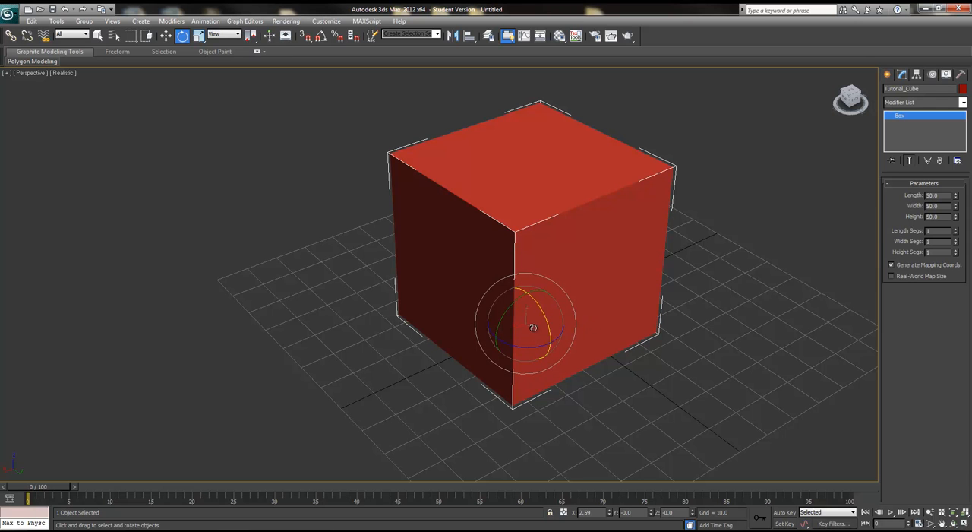
{"action": "left_click_drag", "start_coordinate": [528, 330], "coordinate": [508, 316]}
{"action": "key", "text": "ctrl+z"}
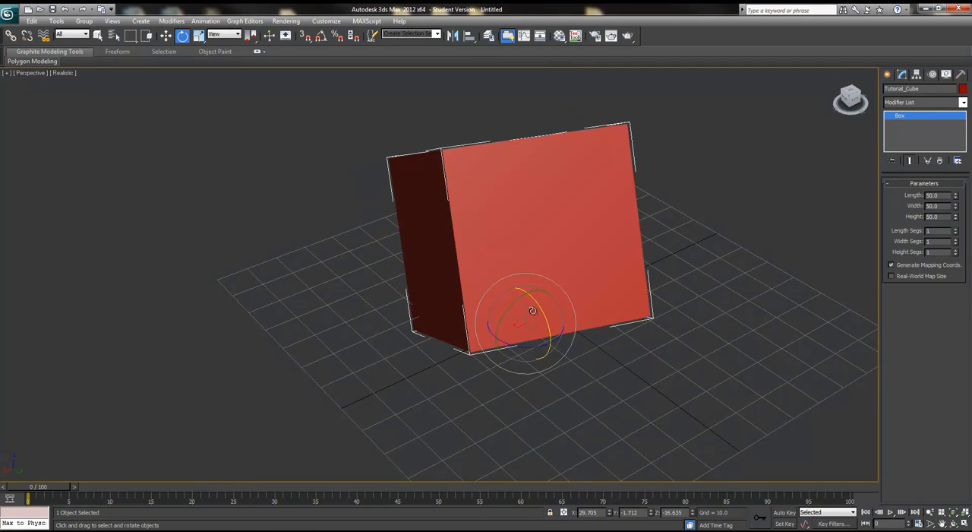
{"action": "key", "text": "ctrl+z"}
{"action": "left_click_drag", "start_coordinate": [546, 278], "coordinate": [588, 315]}
{"action": "middle_click_drag", "start_coordinate": [700, 372], "coordinate": [621, 332], "text": "alt"}
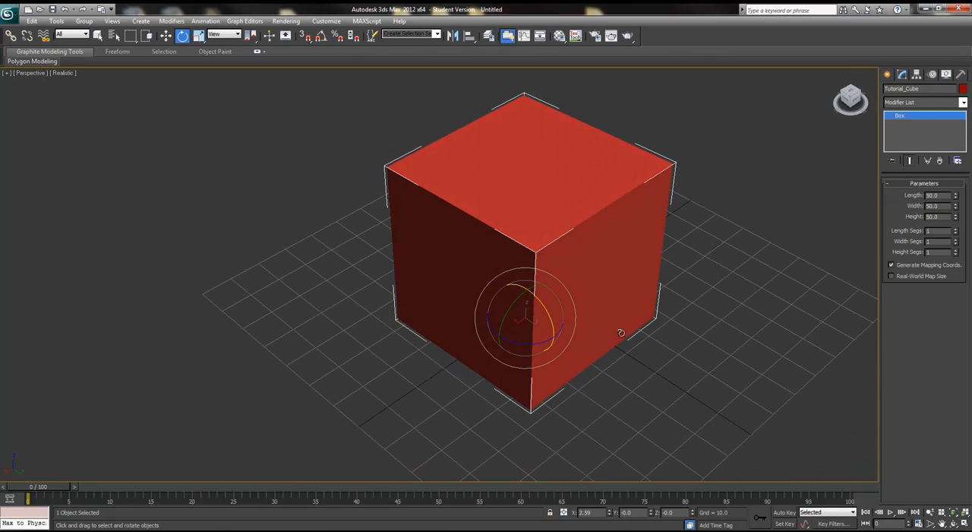
Step: Scale the cube uniformly with the Select and Uniform Scale tool
{"action": "left_click", "coordinate": [199, 37]}
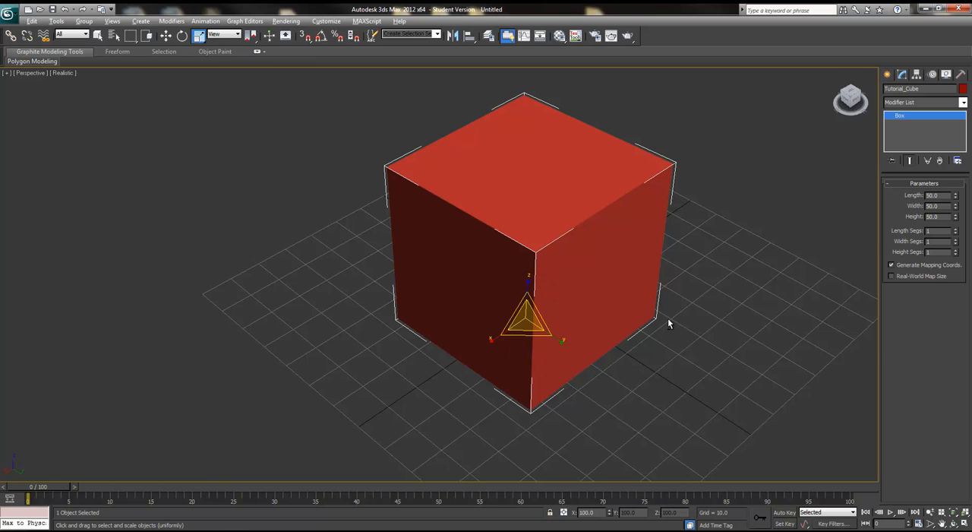
{"action": "middle_click_drag", "start_coordinate": [669, 323], "coordinate": [630, 328], "text": "alt"}
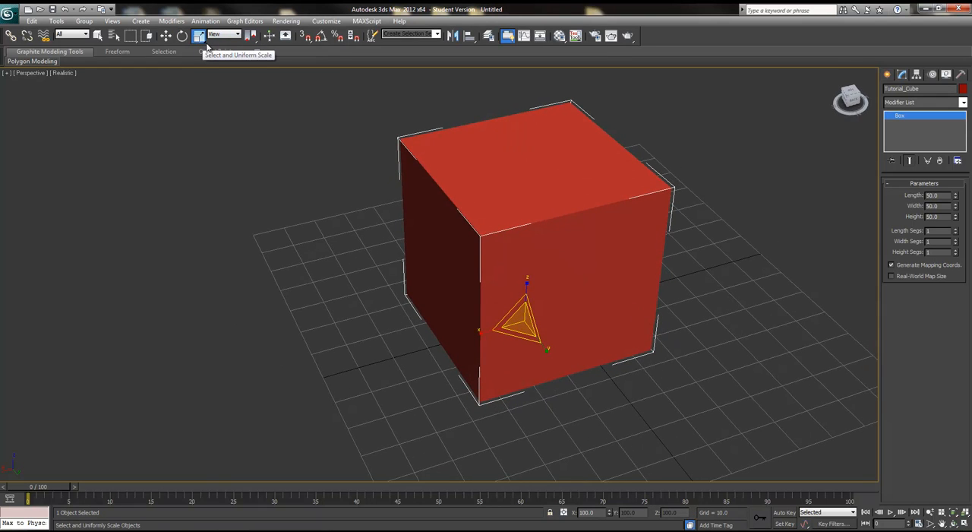
{"action": "mouse_move", "coordinate": [200, 37]}
{"action": "left_mouse_down"}
{"action": "mouse_move", "coordinate": [203, 87]}
{"action": "mouse_move", "coordinate": [204, 44]}
{"action": "left_mouse_up"}
{"action": "mouse_move", "coordinate": [652, 425]}
{"action": "middle_mouse_down", "text": "alt"}
{"action": "mouse_move", "coordinate": [668, 415]}
{"action": "mouse_move", "coordinate": [640, 418]}
{"action": "middle_mouse_up", "text": "alt"}
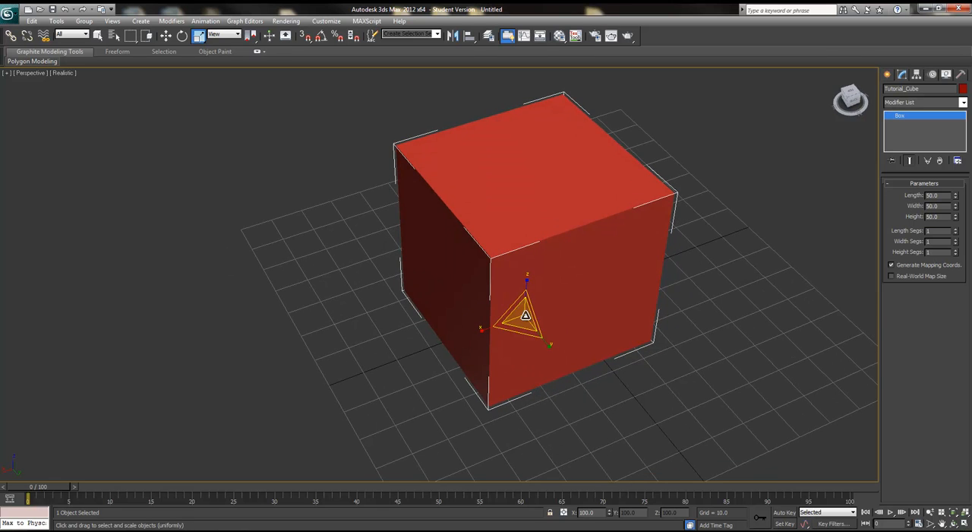
{"action": "scroll", "coordinate": [555, 292], "scroll_direction": "up", "scroll_amount": 5}
{"action": "scroll", "coordinate": [517, 397], "scroll_direction": "down", "scroll_amount": 8}
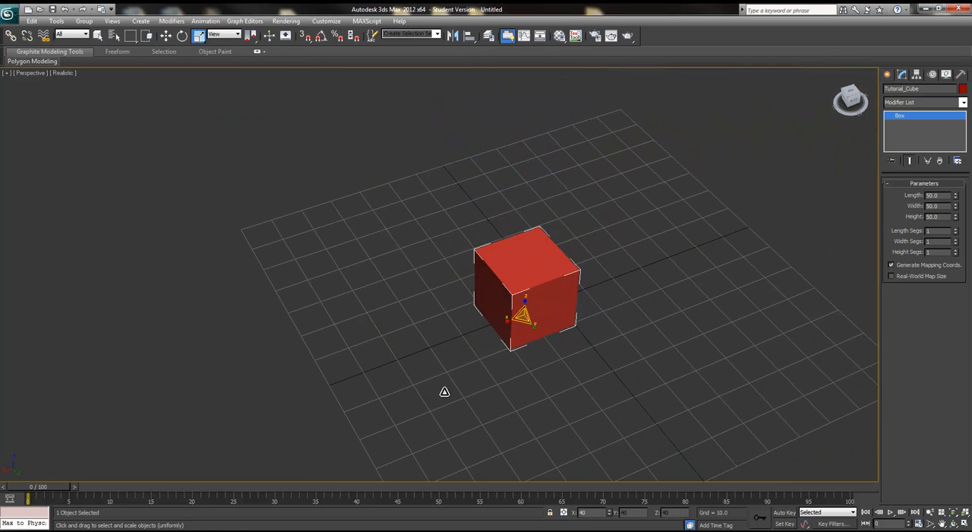
{"action": "scroll", "coordinate": [594, 269], "scroll_direction": "up", "scroll_amount": 4}
{"action": "scroll", "coordinate": [625, 362], "scroll_direction": "down", "scroll_amount": 4}
{"action": "scroll", "coordinate": [590, 292], "scroll_direction": "up", "scroll_amount": 4}
{"action": "scroll", "coordinate": [540, 325], "scroll_direction": "down", "scroll_amount": 4}
{"action": "scroll", "coordinate": [560, 369], "scroll_direction": "up", "scroll_amount": 4}
{"action": "scroll", "coordinate": [542, 337], "scroll_direction": "down", "scroll_amount": 4}
Step: Scale the cube non-uniformly, stretching it along different axes
{"action": "left_click_drag", "start_coordinate": [542, 336], "coordinate": [588, 388]}
{"action": "left_click_drag", "start_coordinate": [550, 349], "coordinate": [577, 397]}
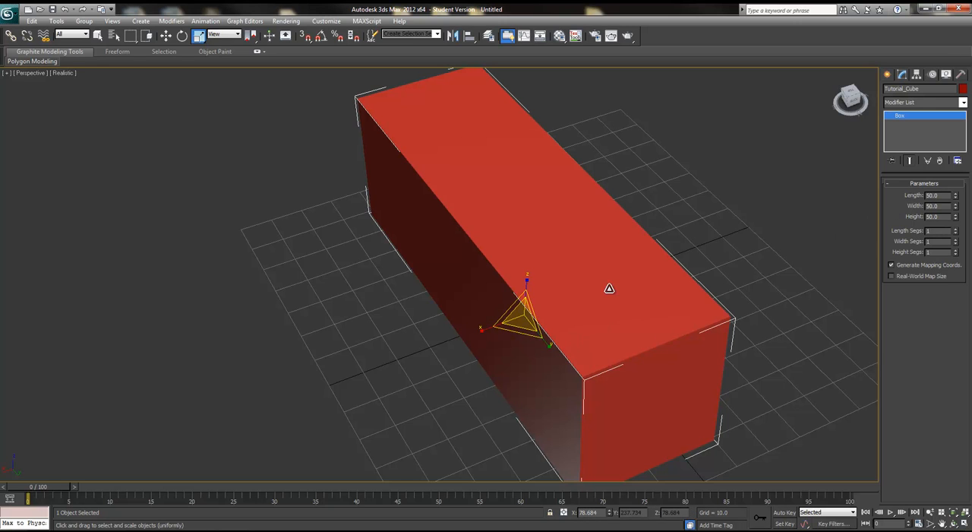
{"action": "left_click_drag", "start_coordinate": [549, 343], "coordinate": [593, 401]}
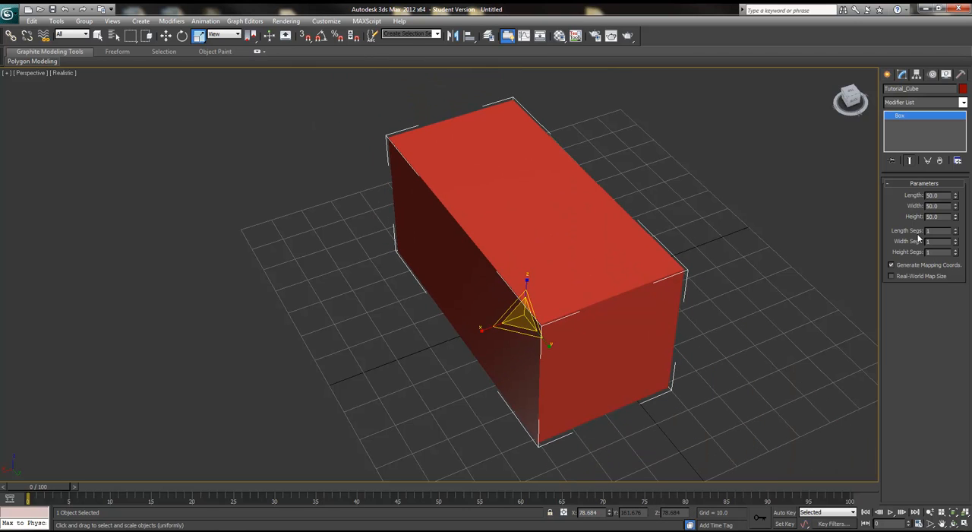
{"action": "mouse_move", "coordinate": [554, 348]}
{"action": "left_mouse_down"}
{"action": "mouse_move", "coordinate": [543, 341]}
{"action": "mouse_move", "coordinate": [578, 378]}
{"action": "mouse_move", "coordinate": [555, 341]}
{"action": "left_mouse_up"}
{"action": "left_click_drag", "start_coordinate": [491, 332], "coordinate": [486, 303]}
{"action": "middle_click_drag", "start_coordinate": [441, 326], "coordinate": [532, 289], "text": "alt"}
{"action": "left_click_drag", "start_coordinate": [467, 316], "coordinate": [466, 306]}
{"action": "middle_click_drag", "start_coordinate": [503, 307], "coordinate": [532, 306], "text": "alt"}
{"action": "scroll", "coordinate": [598, 304], "scroll_direction": "up", "scroll_amount": 3}
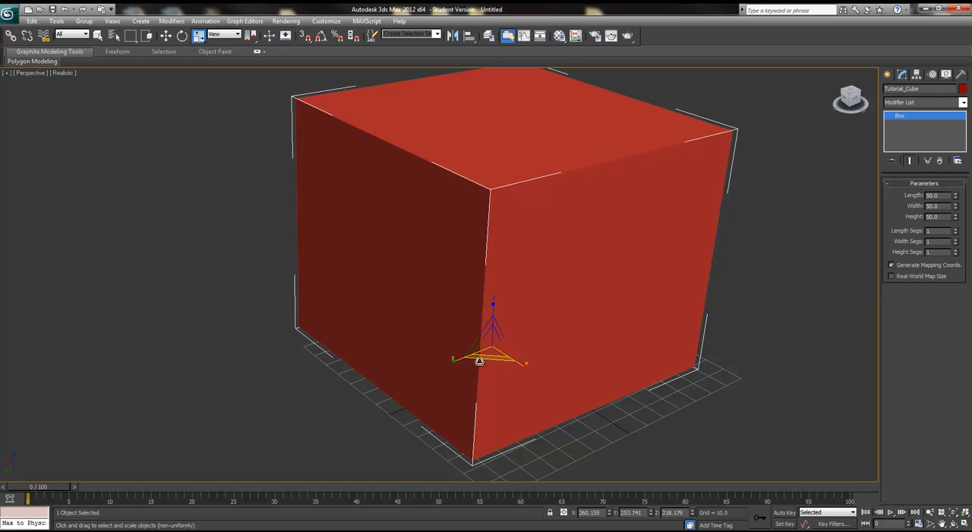
{"action": "scroll", "coordinate": [467, 326], "scroll_direction": "up", "scroll_amount": 4}
{"action": "left_click_drag", "start_coordinate": [468, 326], "coordinate": [488, 345]}
Step: Try the other scale modes on the cube, undoing the last scale
{"action": "left_click_drag", "start_coordinate": [198, 35], "coordinate": [200, 87]}
{"action": "middle_click_drag", "start_coordinate": [497, 313], "coordinate": [457, 325], "text": "alt"}
{"action": "left_click_drag", "start_coordinate": [484, 330], "coordinate": [573, 308]}
{"action": "left_click", "coordinate": [197, 35]}
{"action": "left_click", "coordinate": [199, 52]}
{"action": "middle_click_drag", "start_coordinate": [408, 134], "coordinate": [477, 231], "text": "alt"}
{"action": "left_click_drag", "start_coordinate": [477, 231], "coordinate": [504, 330]}
{"action": "key", "text": "ctrl+z"}
Step: Switch to the Select and Move tool, reposition the cube near the grid center and reselect it
{"action": "key", "text": "w"}
{"action": "scroll", "coordinate": [497, 331], "scroll_direction": "up", "scroll_amount": 2}
{"action": "middle_click_drag", "start_coordinate": [482, 330], "coordinate": [640, 345], "text": "alt"}
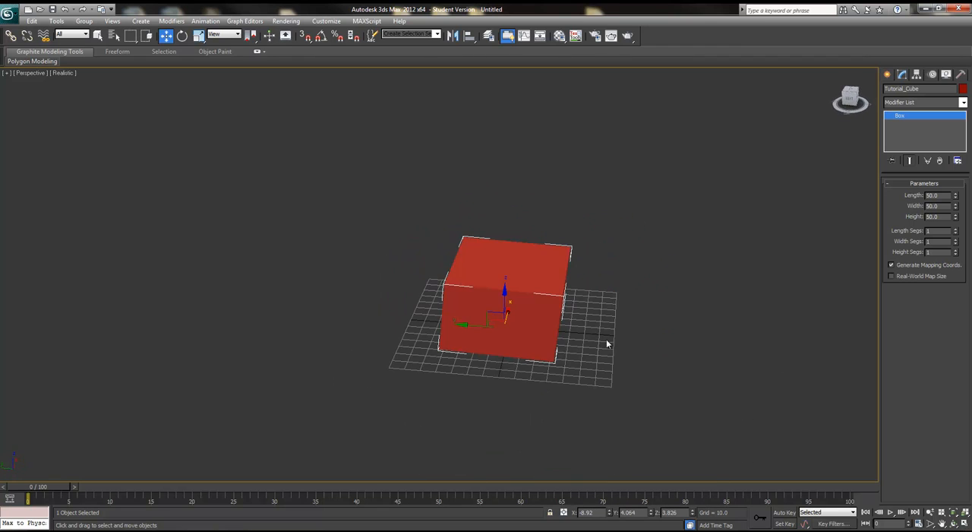
{"action": "mouse_move", "coordinate": [492, 312]}
{"action": "left_mouse_down"}
{"action": "mouse_move", "coordinate": [523, 303]}
{"action": "mouse_move", "coordinate": [502, 316]}
{"action": "left_mouse_up"}
{"action": "scroll", "coordinate": [547, 341], "scroll_direction": "up", "scroll_amount": 4}
{"action": "middle_click_drag", "start_coordinate": [581, 331], "coordinate": [606, 368], "text": "alt"}
{"action": "middle_click_drag", "start_coordinate": [605, 368], "coordinate": [456, 330]}
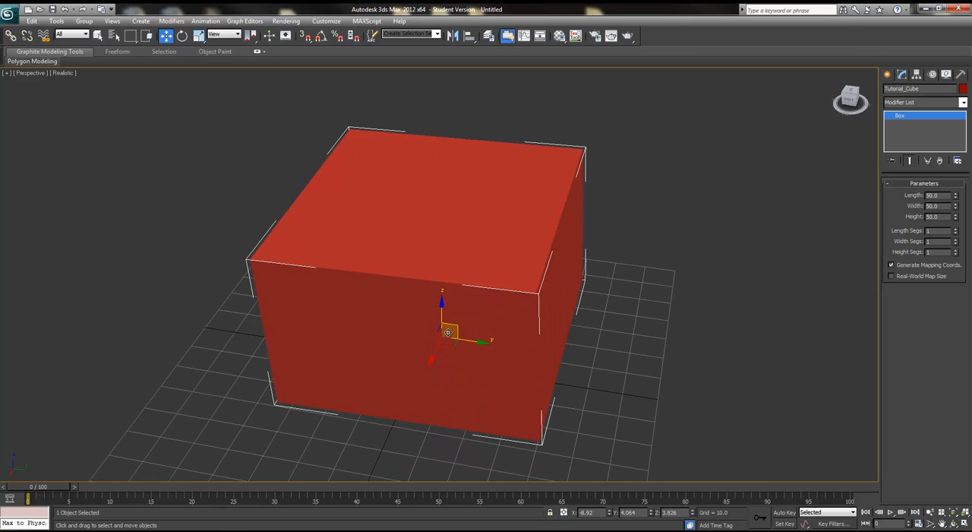
{"action": "left_click", "coordinate": [631, 303]}
{"action": "left_click", "coordinate": [486, 327]}
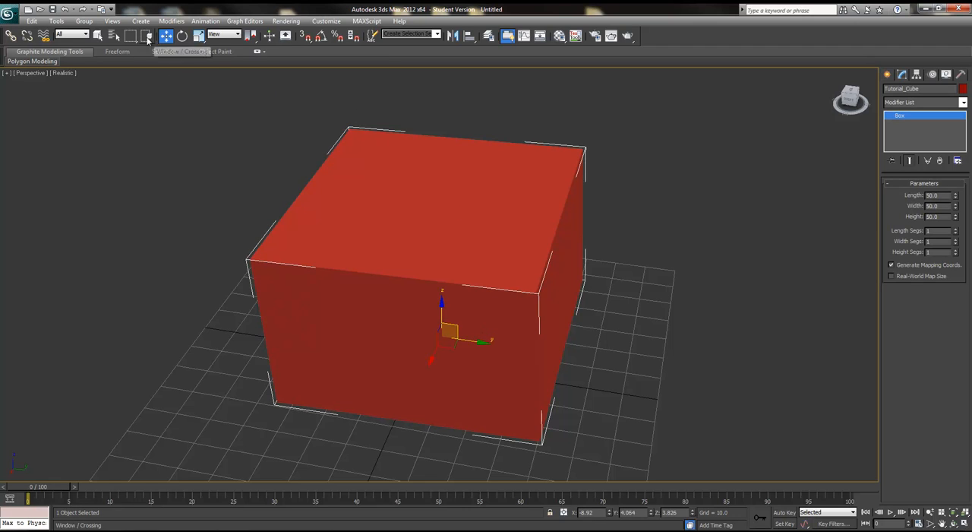
Step: Enable Affect Pivot Only, move the cube's pivot to its lower front corner, and turn pivot editing off
{"action": "left_click", "coordinate": [97, 36]}
{"action": "middle_click_drag", "start_coordinate": [476, 328], "coordinate": [410, 355], "text": "alt"}
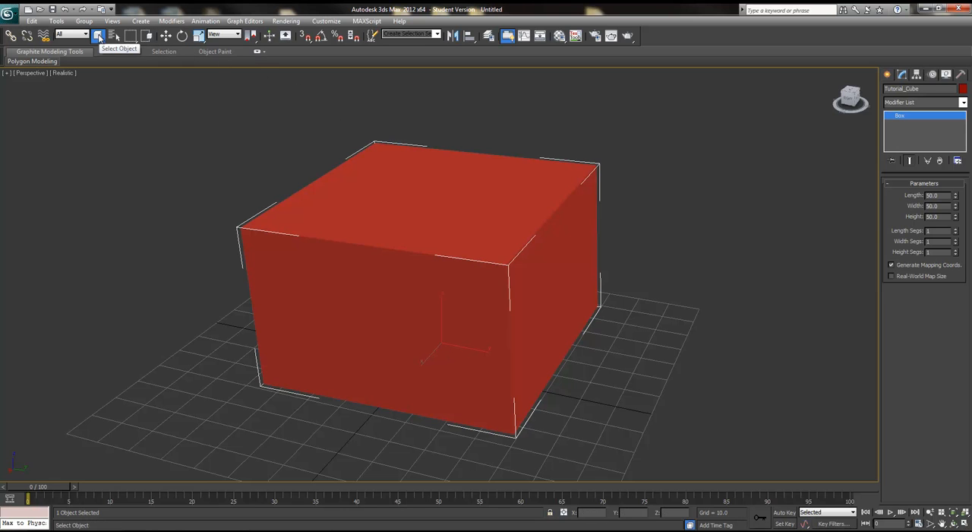
{"action": "left_click", "coordinate": [166, 36]}
{"action": "middle_click_drag", "start_coordinate": [561, 298], "coordinate": [533, 313], "text": "alt"}
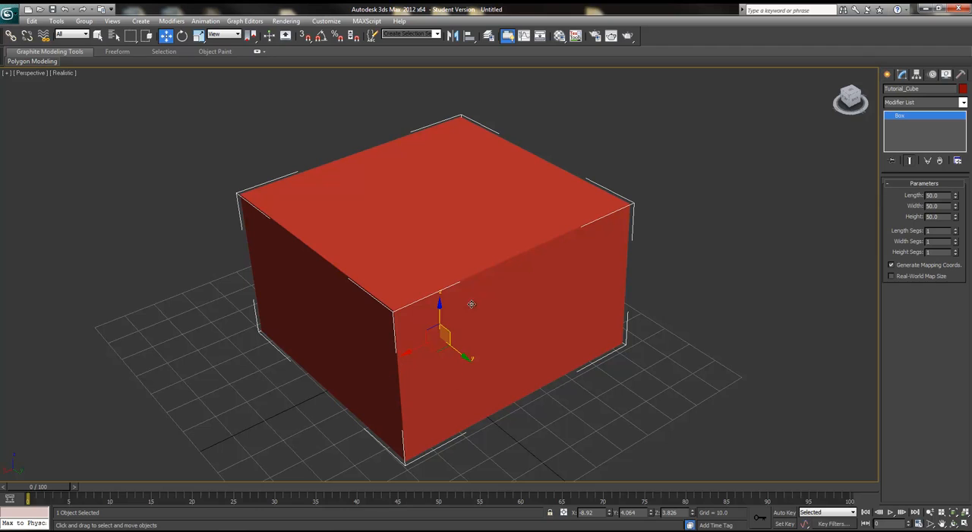
{"action": "left_click", "coordinate": [917, 74]}
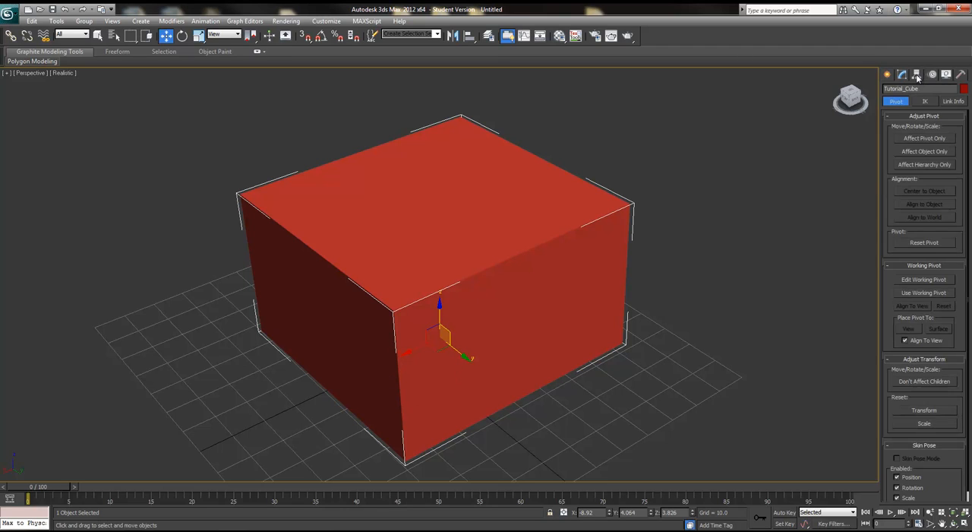
{"action": "left_click", "coordinate": [926, 138]}
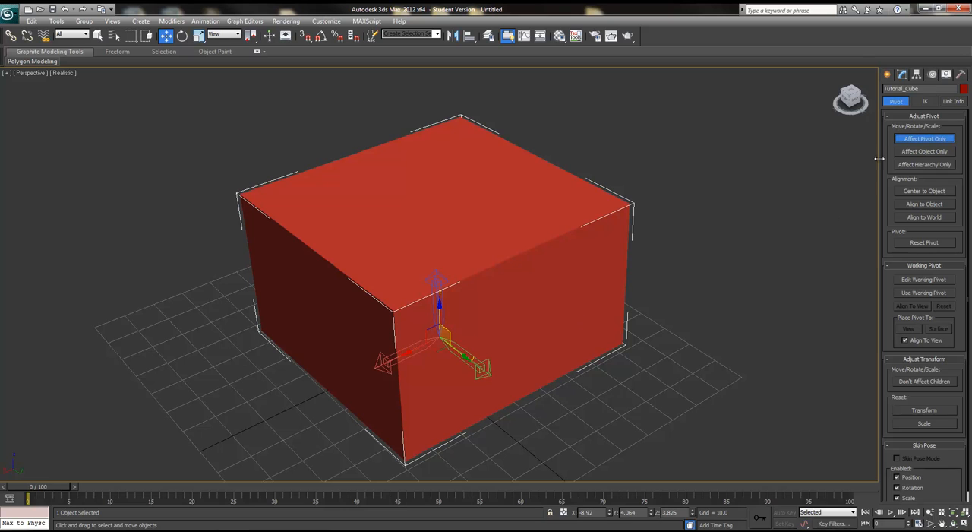
{"action": "left_click_drag", "start_coordinate": [435, 348], "coordinate": [301, 384]}
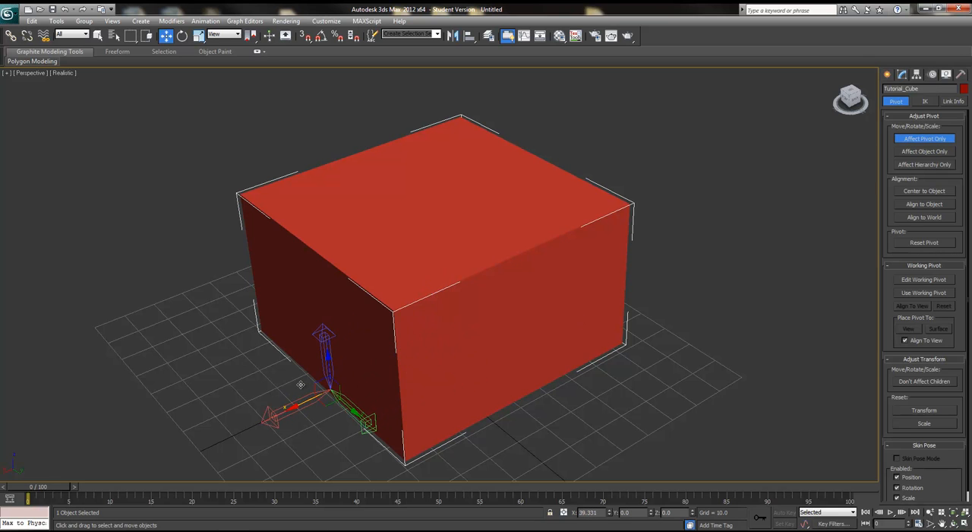
{"action": "middle_click_drag", "start_coordinate": [414, 388], "coordinate": [479, 373], "text": "alt"}
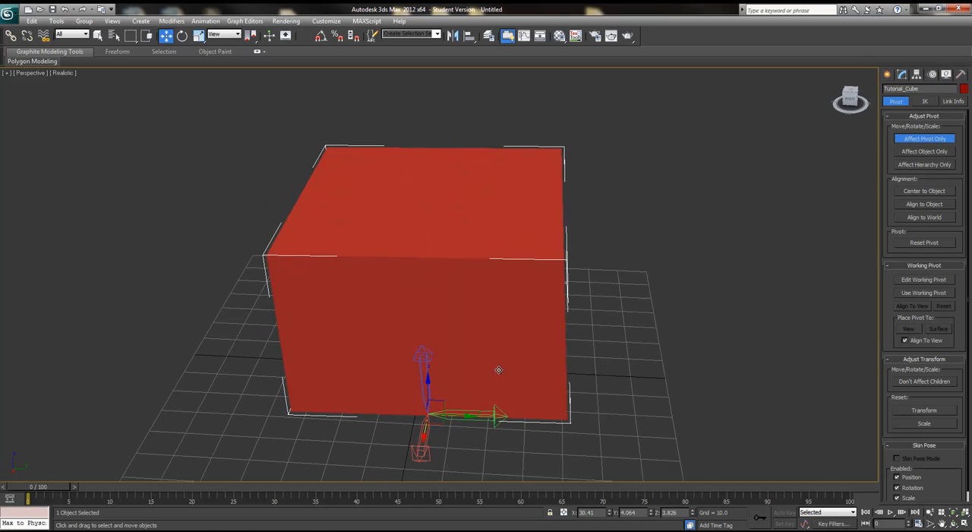
{"action": "left_click", "coordinate": [935, 139]}
Step: Reselect the cube and rotate it about its relocated corner pivot
{"action": "middle_click_drag", "start_coordinate": [568, 409], "coordinate": [325, 309], "text": "alt"}
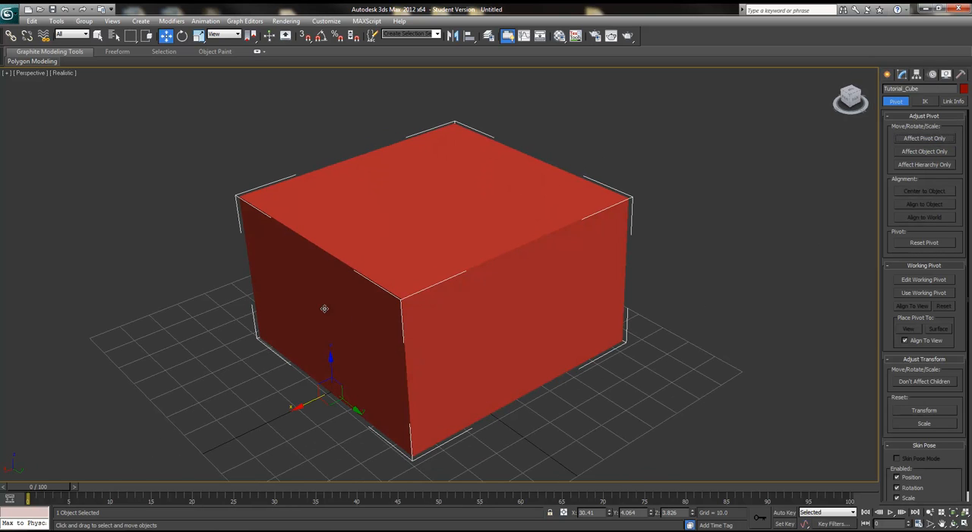
{"action": "left_click", "coordinate": [901, 74]}
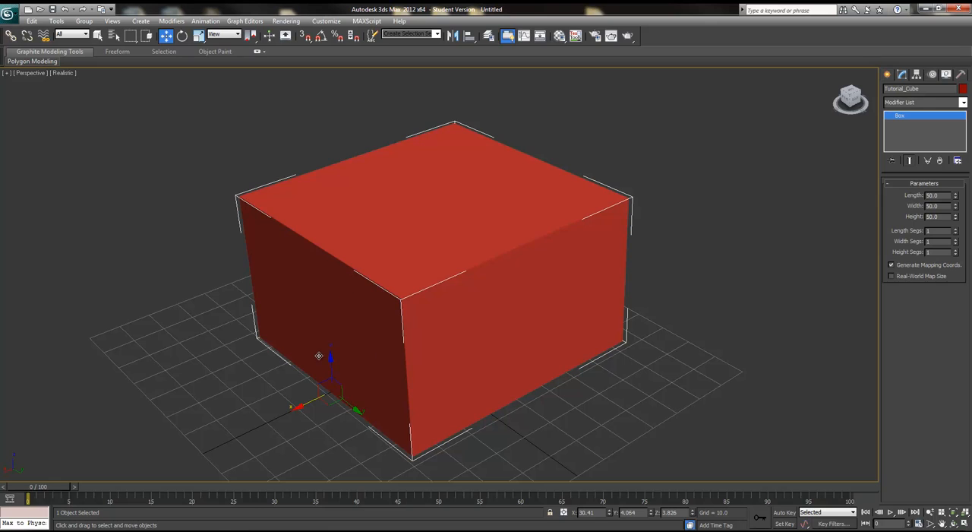
{"action": "left_click", "coordinate": [263, 368]}
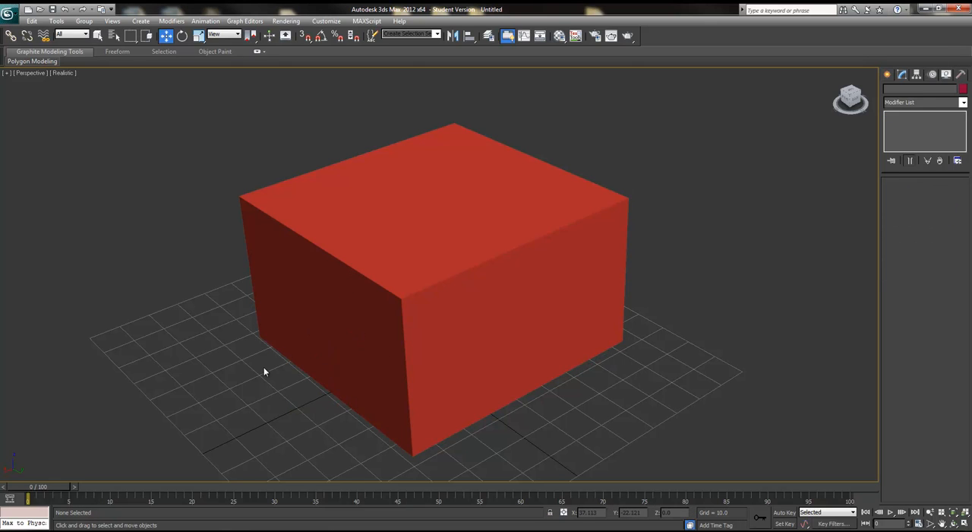
{"action": "left_click", "coordinate": [302, 213]}
{"action": "left_click", "coordinate": [359, 416]}
{"action": "left_click", "coordinate": [357, 410]}
{"action": "left_click_drag", "start_coordinate": [360, 420], "coordinate": [336, 344]}
{"action": "left_click_drag", "start_coordinate": [240, 360], "coordinate": [413, 378]}
{"action": "left_click", "coordinate": [182, 36]}
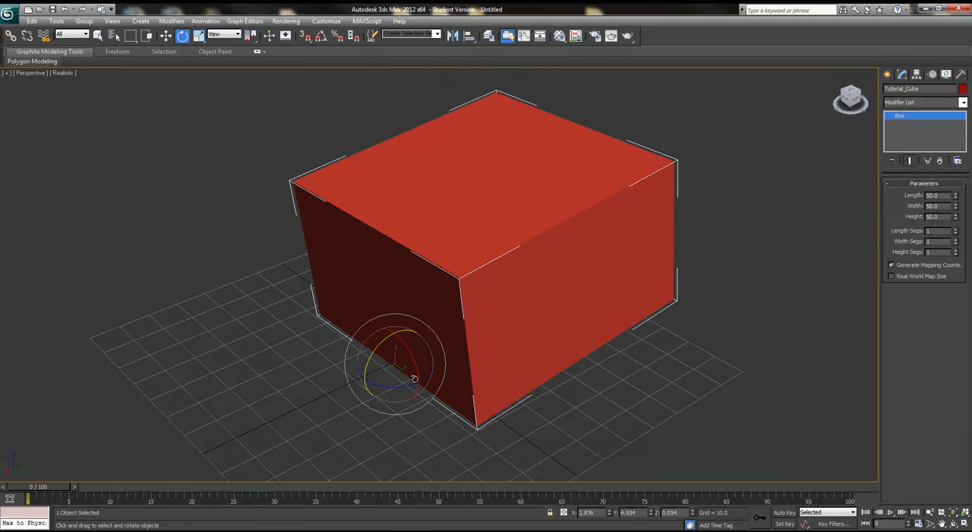
{"action": "left_click_drag", "start_coordinate": [387, 339], "coordinate": [409, 336]}
{"action": "left_click_drag", "start_coordinate": [396, 346], "coordinate": [414, 366]}
Step: Scale the cube from its corner pivot with the Select and Uniform Scale tool, stretching it
{"action": "left_click", "coordinate": [199, 36]}
{"action": "left_click_drag", "start_coordinate": [356, 379], "coordinate": [342, 454]}
{"action": "middle_click_drag", "start_coordinate": [426, 407], "coordinate": [422, 408], "text": "alt"}
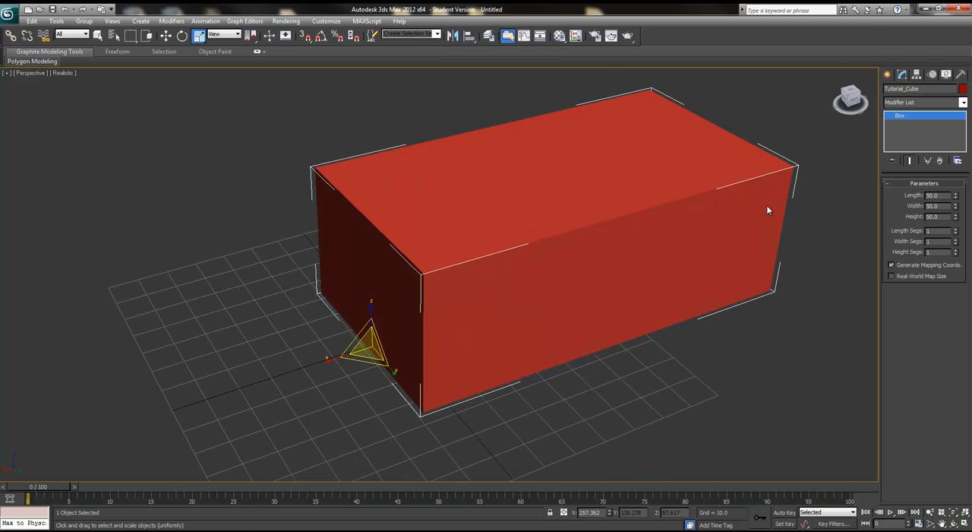
Step: With Affect Pivot Only, center the cube's pivot to the object and align it to object and world
{"action": "left_click", "coordinate": [915, 76]}
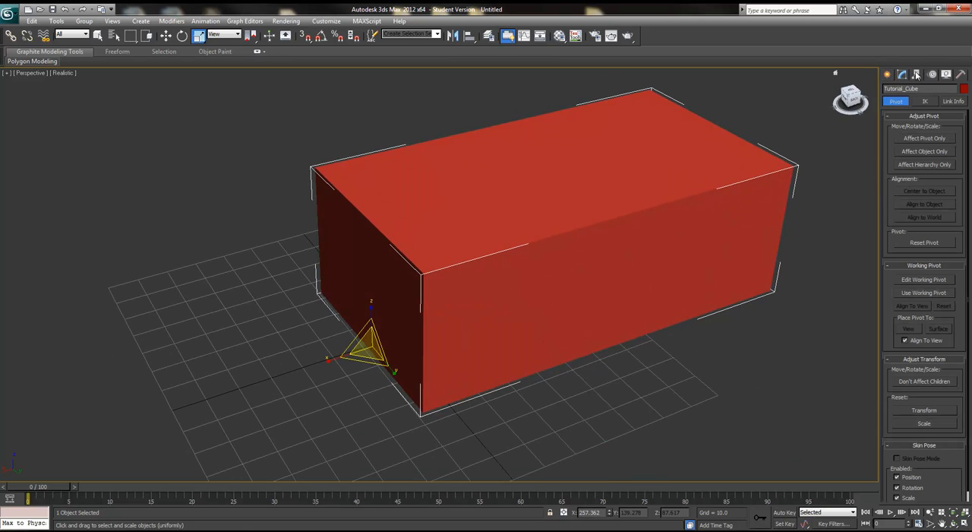
{"action": "left_click", "coordinate": [922, 138]}
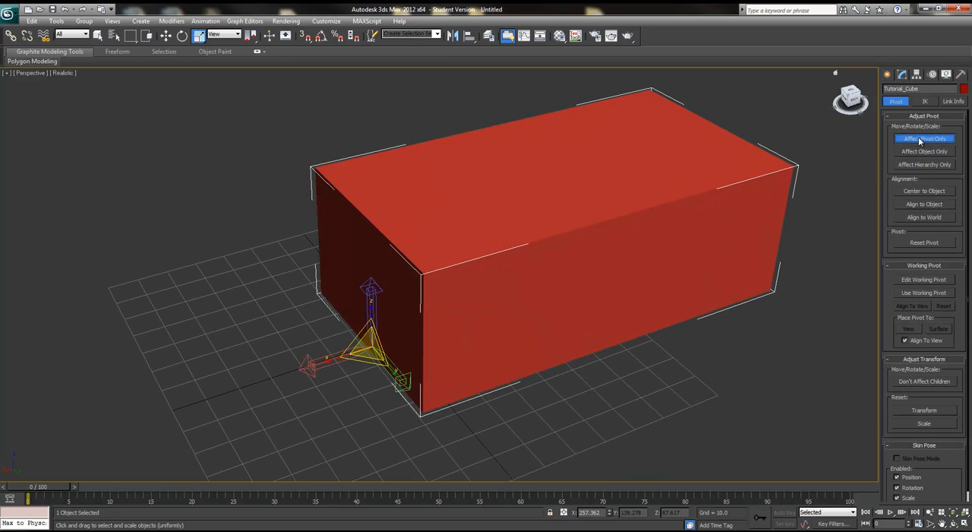
{"action": "left_click", "coordinate": [927, 191]}
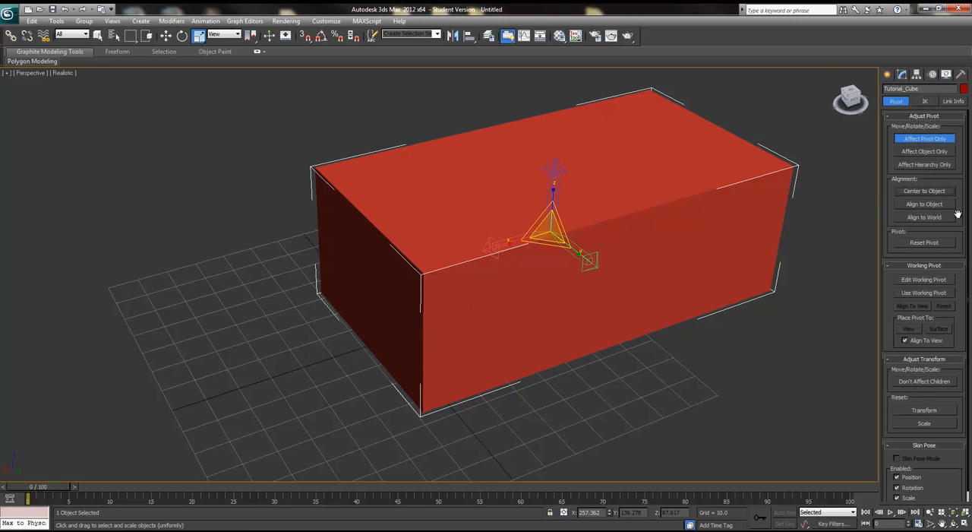
{"action": "middle_click_drag", "start_coordinate": [806, 202], "coordinate": [722, 235], "text": "alt"}
{"action": "left_click", "coordinate": [925, 205]}
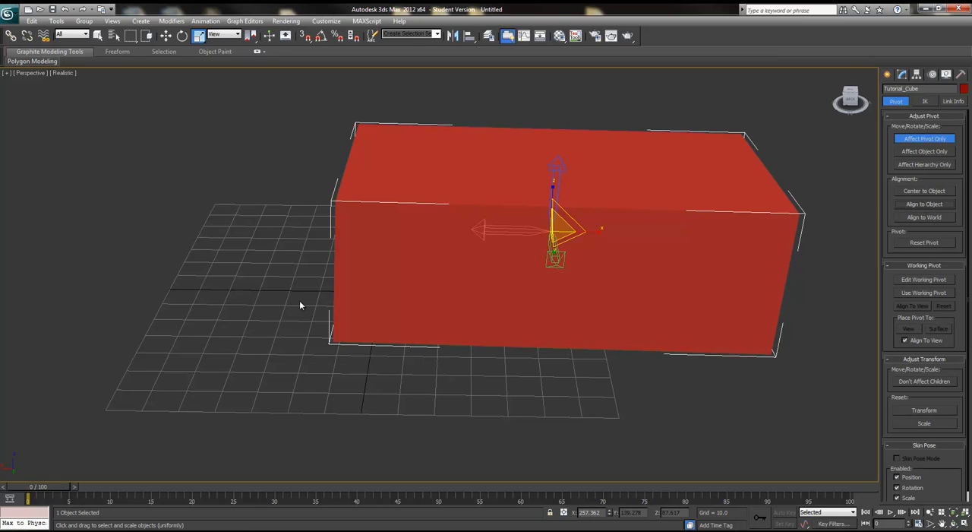
{"action": "left_click", "coordinate": [935, 218]}
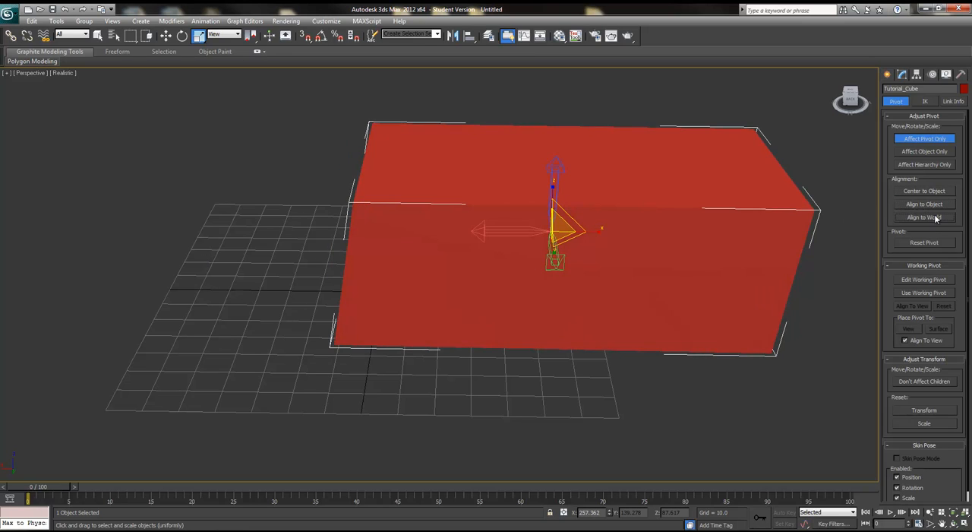
Step: Reset the cube's pivot
{"action": "mouse_move", "coordinate": [595, 239]}
{"action": "middle_mouse_down", "text": "alt"}
{"action": "mouse_move", "coordinate": [666, 234]}
{"action": "mouse_move", "coordinate": [590, 230]}
{"action": "mouse_move", "coordinate": [599, 224]}
{"action": "mouse_move", "coordinate": [608, 235]}
{"action": "mouse_move", "coordinate": [594, 246]}
{"action": "middle_mouse_up", "text": "alt"}
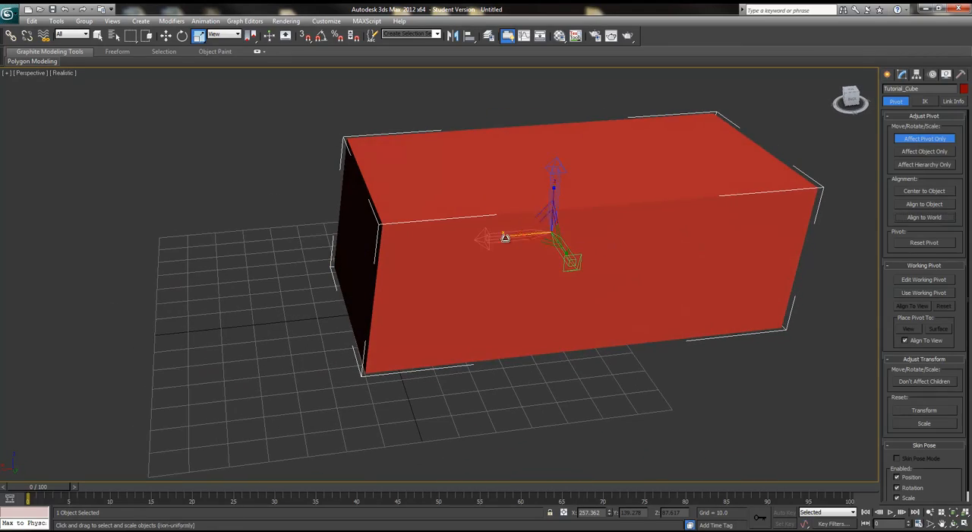
{"action": "scroll", "coordinate": [551, 220], "scroll_direction": "up", "scroll_amount": 5}
{"action": "scroll", "coordinate": [635, 190], "scroll_direction": "down", "scroll_amount": 8}
{"action": "scroll", "coordinate": [565, 250], "scroll_direction": "up", "scroll_amount": 1}
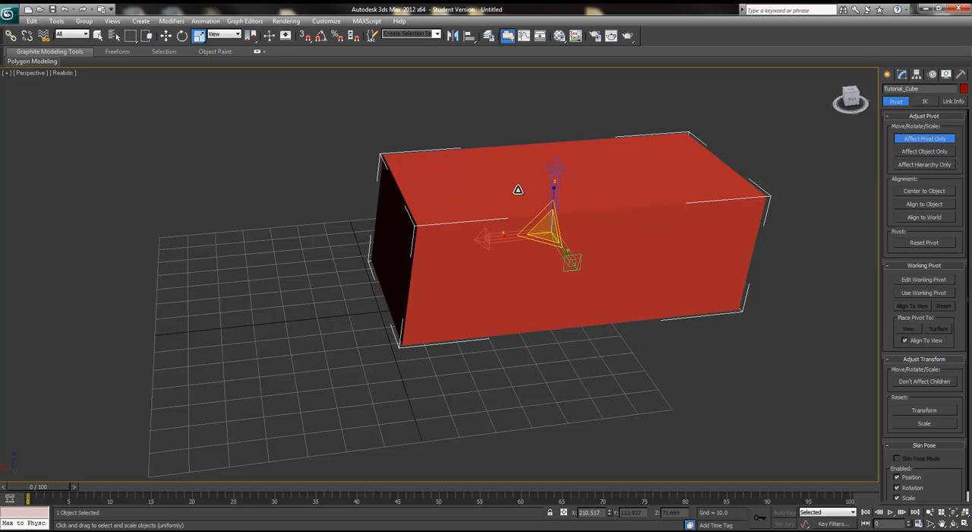
{"action": "left_click", "coordinate": [919, 243]}
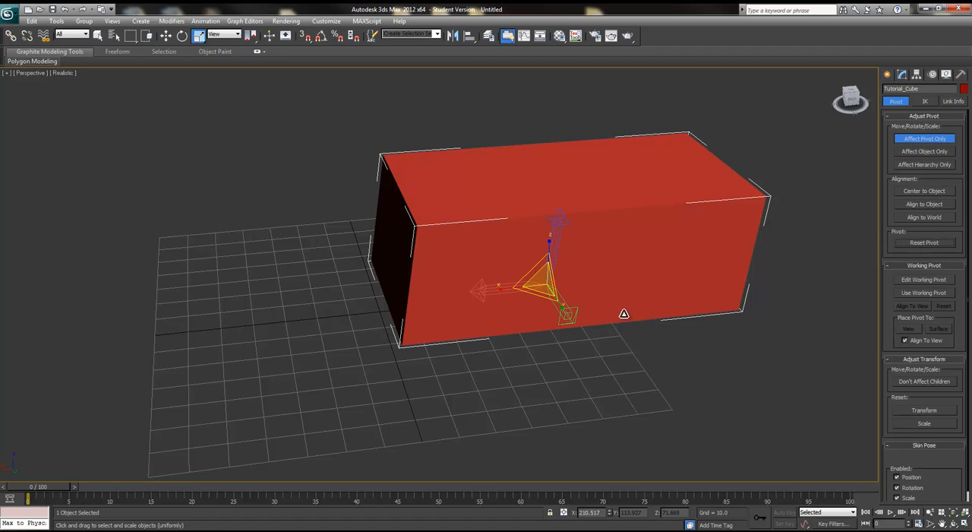
Step: Turn off pivot editing, switch to the move tool and delete the cube
{"action": "key", "text": "w"}
{"action": "left_click", "coordinate": [925, 138]}
{"action": "mouse_move", "coordinate": [619, 302]}
{"action": "middle_mouse_down", "text": "alt"}
{"action": "mouse_move", "coordinate": [783, 274]}
{"action": "mouse_move", "coordinate": [662, 308]}
{"action": "mouse_move", "coordinate": [625, 288]}
{"action": "mouse_move", "coordinate": [617, 296]}
{"action": "middle_mouse_up", "text": "alt"}
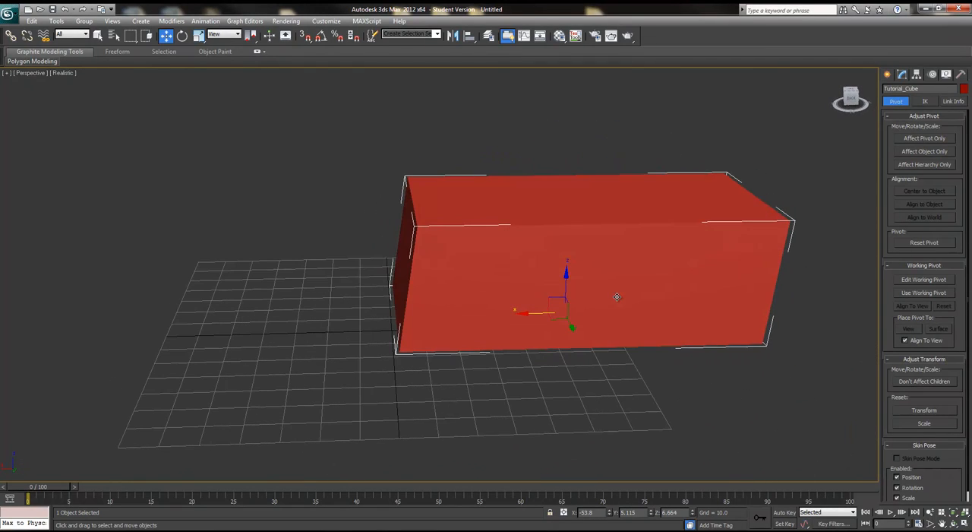
{"action": "scroll", "coordinate": [616, 298], "scroll_direction": "down", "scroll_amount": 2}
{"action": "scroll", "coordinate": [616, 297], "scroll_direction": "up", "scroll_amount": 2}
{"action": "key", "text": "Delete"}
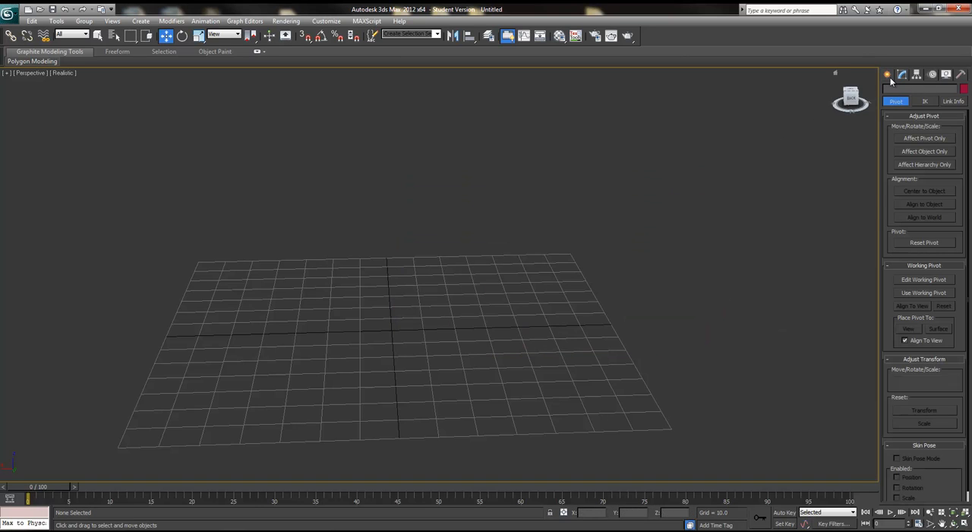
Step: Create a new box in the viewport by drawing its base and height
{"action": "left_click", "coordinate": [888, 74]}
{"action": "left_click", "coordinate": [897, 140]}
{"action": "left_click_drag", "start_coordinate": [278, 332], "coordinate": [519, 278]}
{"action": "left_click", "coordinate": [527, 125]}
{"action": "middle_click_drag", "start_coordinate": [527, 197], "coordinate": [437, 228], "text": "alt"}
Step: Move, rotate and scale the new box with the transform tools
{"action": "left_click", "coordinate": [166, 35]}
{"action": "left_click_drag", "start_coordinate": [482, 356], "coordinate": [594, 293]}
{"action": "left_click", "coordinate": [183, 37]}
{"action": "left_click", "coordinate": [200, 36]}
{"action": "middle_click_drag", "start_coordinate": [594, 293], "coordinate": [560, 299], "text": "alt"}
{"action": "middle_click_drag", "start_coordinate": [575, 354], "coordinate": [524, 386], "text": "alt"}
{"action": "left_click", "coordinate": [182, 36]}
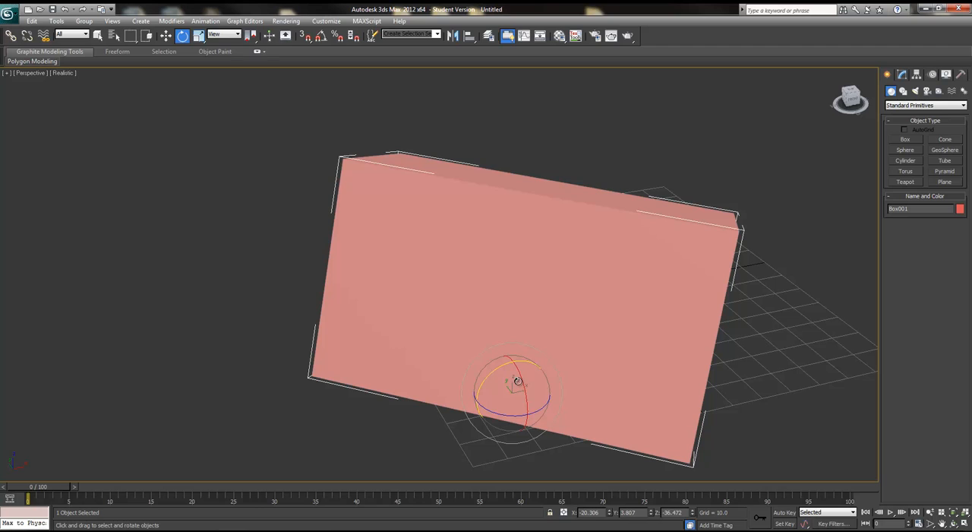
Step: Cycle repeatedly between the move, rotate and scale tools using their shortcuts
{"action": "key", "text": "r"}
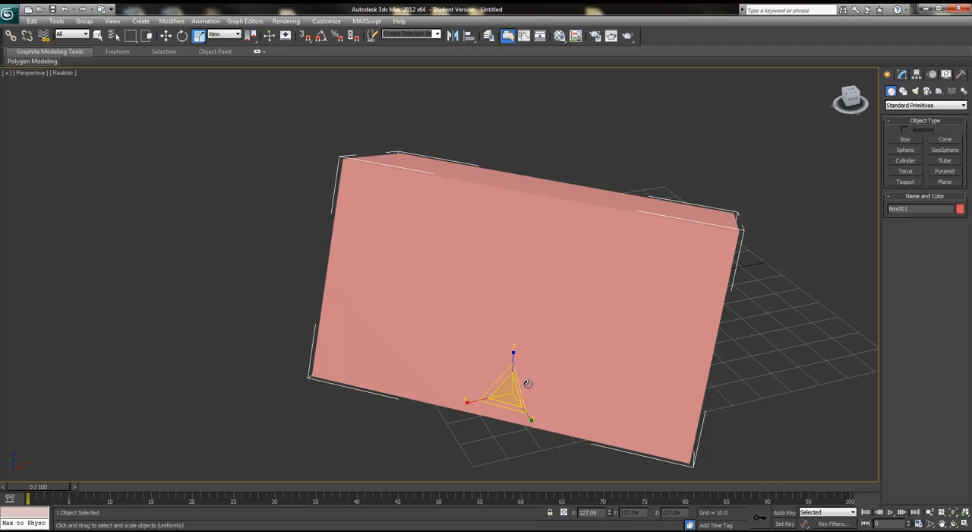
{"action": "key", "text": "w"}
{"action": "key", "text": "e"}
{"action": "key", "text": "r"}
{"action": "key", "text": "w"}
{"action": "key", "text": "e"}
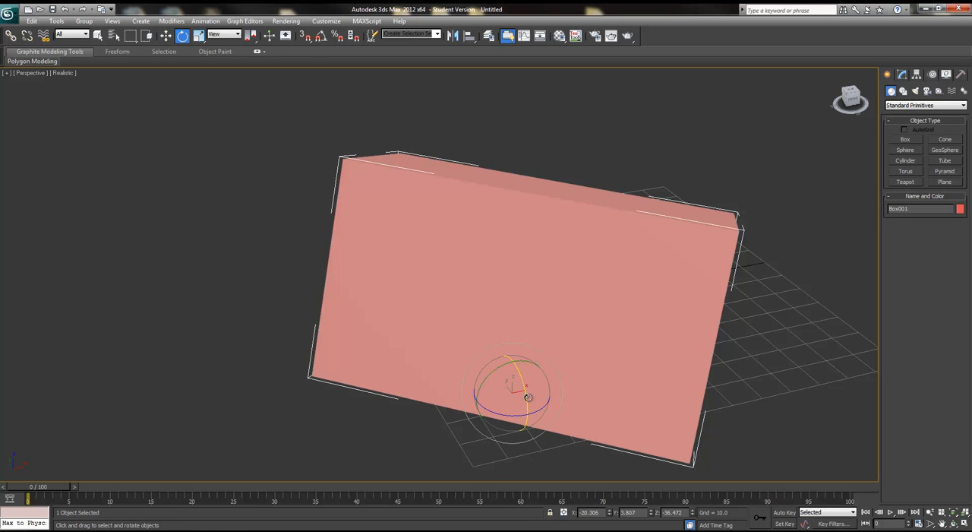
{"action": "key", "text": "r"}
{"action": "middle_click_drag", "start_coordinate": [527, 397], "coordinate": [471, 407], "text": "alt"}
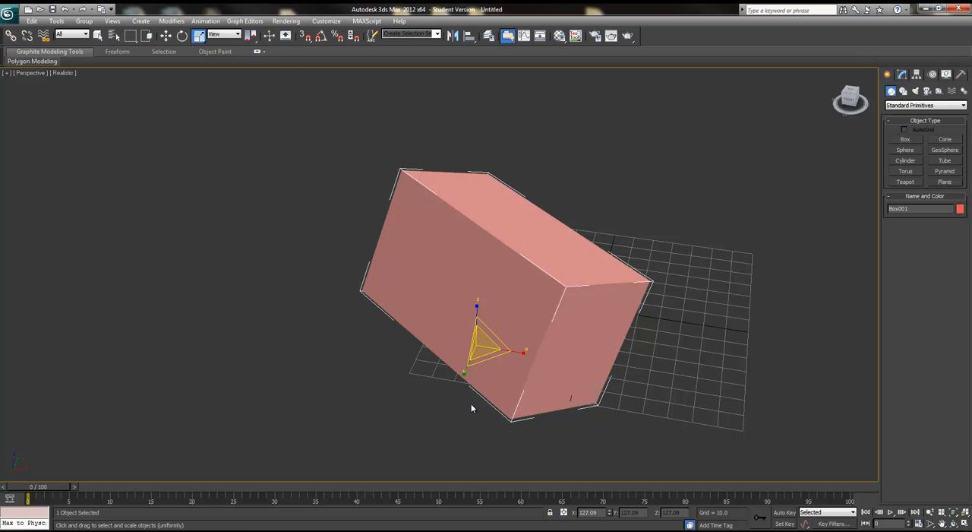
{"action": "middle_click_drag", "start_coordinate": [495, 375], "coordinate": [302, 130], "text": "alt"}
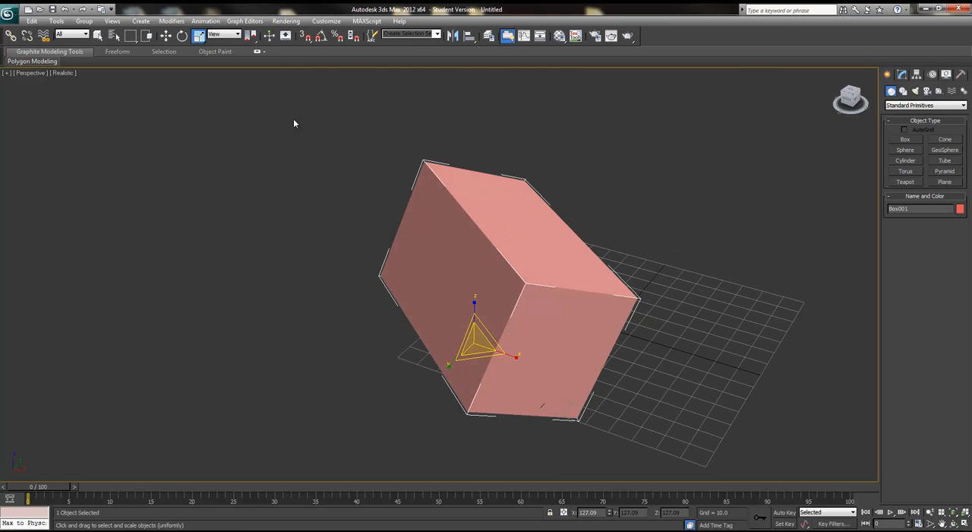
{"action": "key", "text": "w"}
{"action": "key", "text": "e"}
{"action": "key", "text": "r"}
{"action": "key", "text": "w"}
{"action": "key", "text": "r"}
{"action": "key", "text": "e"}
{"action": "key", "text": "w"}
{"action": "key", "text": "e"}
{"action": "key", "text": "r"}
{"action": "key", "text": "w"}
{"action": "key", "text": "r"}
{"action": "key", "text": "w"}
{"action": "key", "text": "e"}
{"action": "key", "text": "r"}
{"action": "key", "text": "w"}
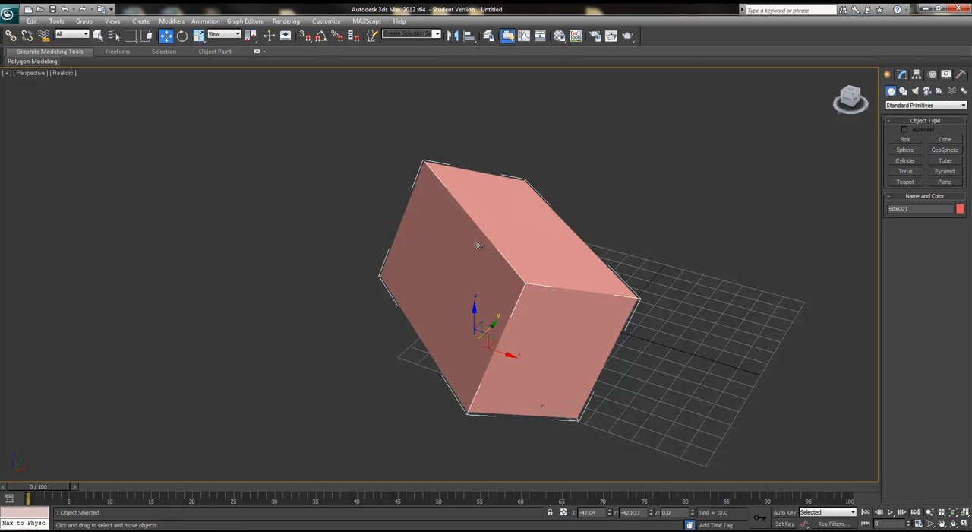
Step: Set the new box's length to 80, width to 40 and height to 89.1
{"action": "middle_click_drag", "start_coordinate": [635, 352], "coordinate": [471, 323], "text": "alt"}
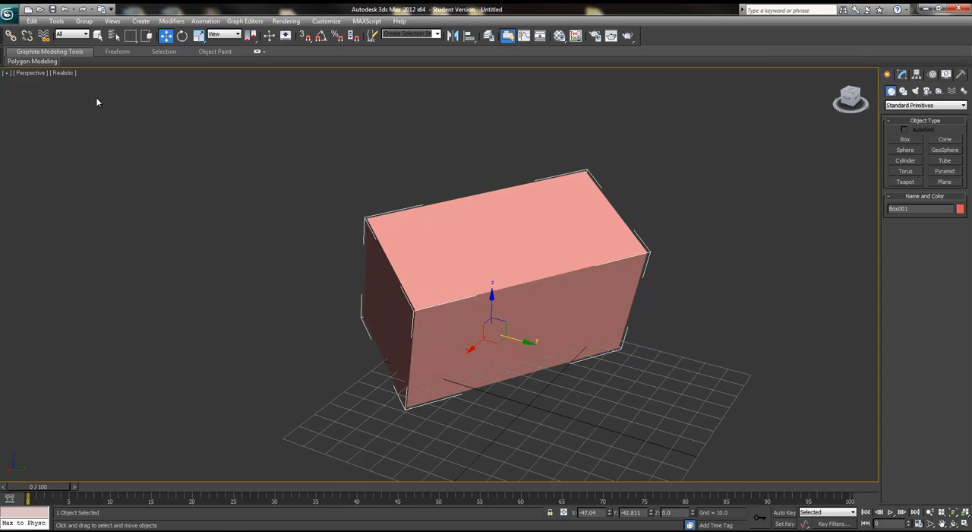
{"action": "key", "text": "e"}
{"action": "key", "text": "r"}
{"action": "key", "text": "w"}
{"action": "middle_click_drag", "start_coordinate": [548, 305], "coordinate": [610, 373], "text": "alt"}
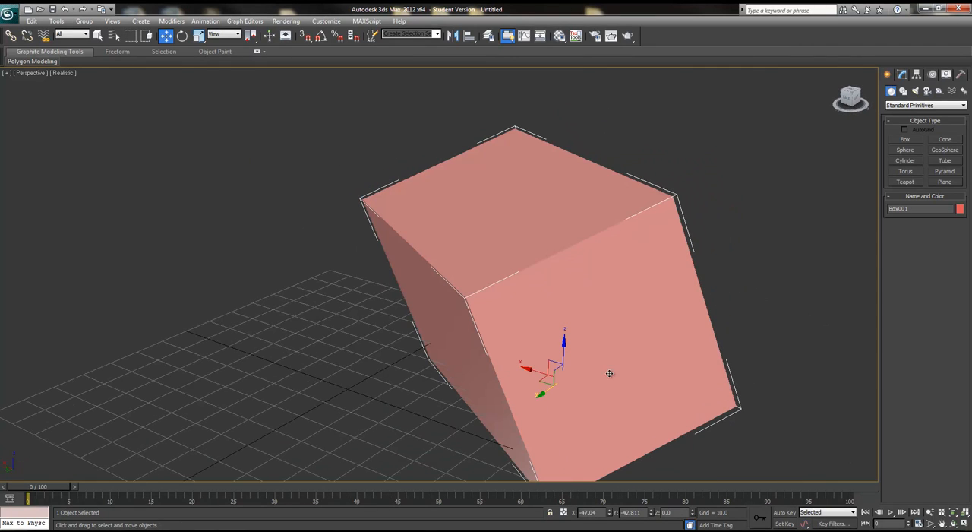
{"action": "left_click", "coordinate": [903, 74]}
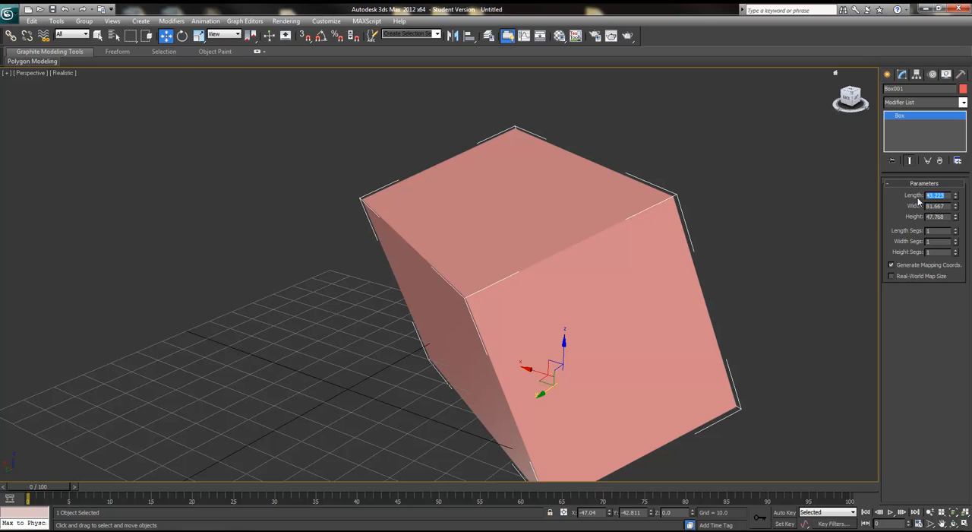
{"action": "type", "text": "80"}
{"action": "key", "text": "Tab"}
{"action": "type", "text": "40"}
{"action": "key", "text": "Tab"}
{"action": "type", "text": "9"}
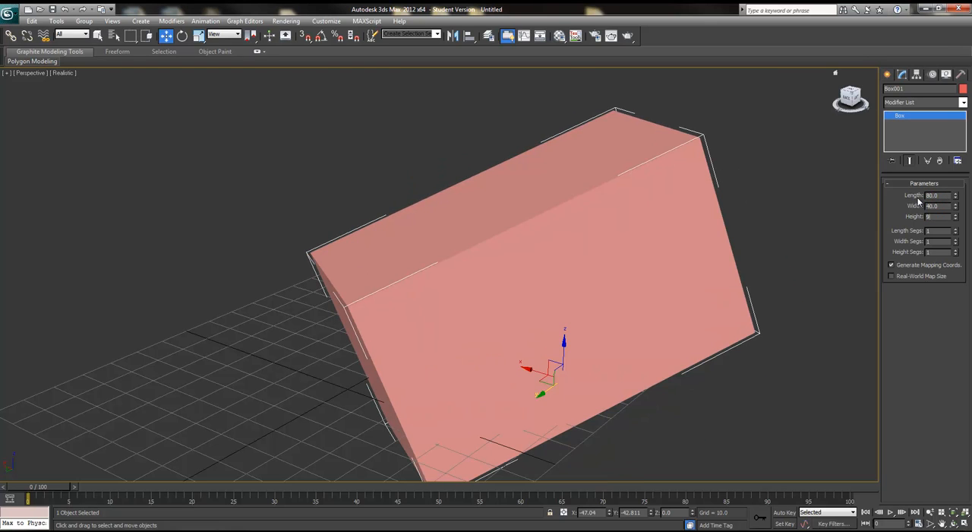
{"action": "key", "text": "Return"}
{"action": "middle_click_drag", "start_coordinate": [825, 195], "coordinate": [703, 274], "text": "alt"}
{"action": "scroll", "coordinate": [694, 311], "scroll_direction": "down", "scroll_amount": 5}
{"action": "middle_click_drag", "start_coordinate": [689, 319], "coordinate": [835, 231], "text": "alt"}
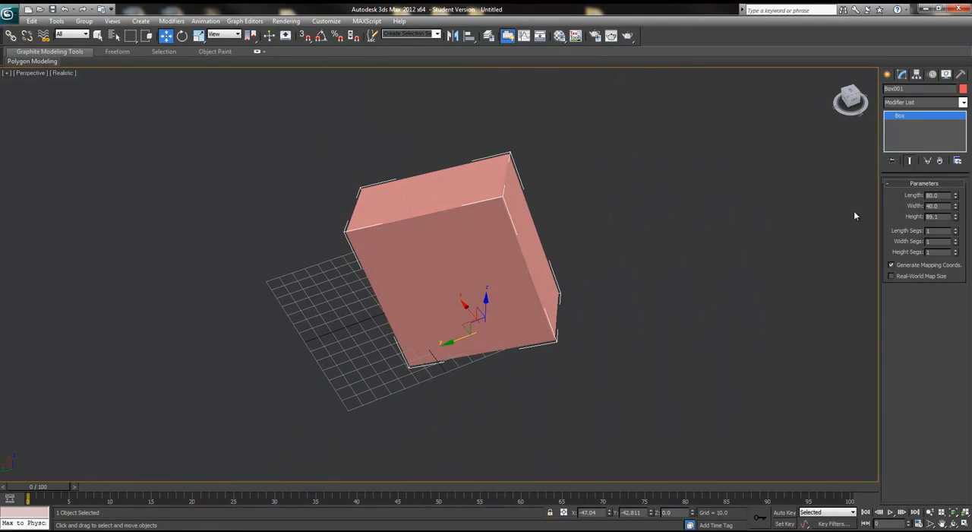
Step: Move the new box's pivot to its lower corner with Affect Pivot Only, then turn pivot editing off
{"action": "left_click", "coordinate": [917, 75]}
{"action": "left_click", "coordinate": [926, 140]}
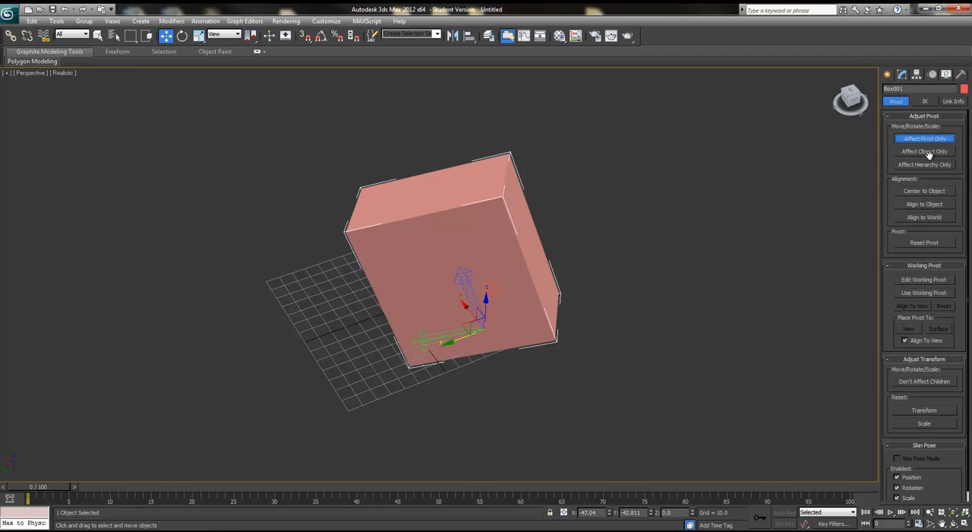
{"action": "mouse_move", "coordinate": [447, 342]}
{"action": "left_mouse_down"}
{"action": "mouse_move", "coordinate": [402, 356]}
{"action": "mouse_move", "coordinate": [371, 352]}
{"action": "mouse_move", "coordinate": [387, 340]}
{"action": "mouse_move", "coordinate": [433, 346]}
{"action": "left_mouse_up"}
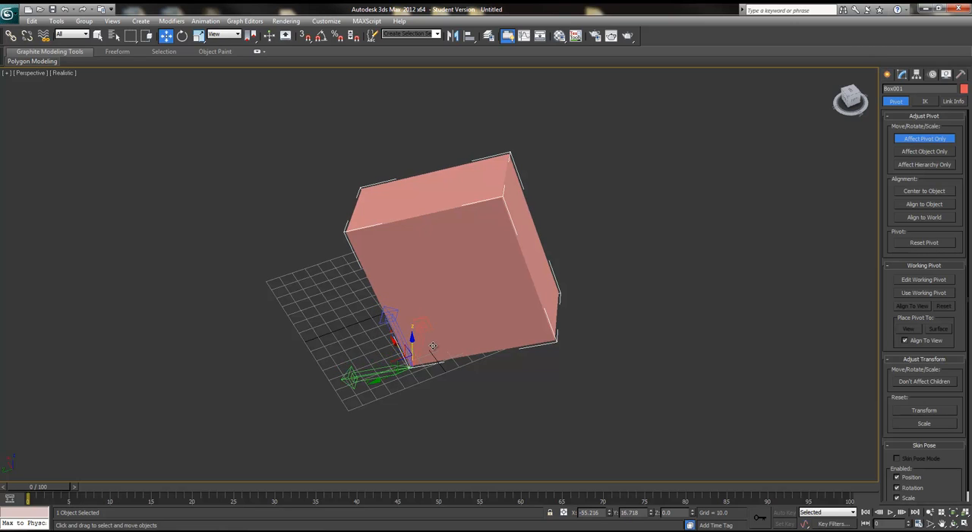
{"action": "left_click", "coordinate": [933, 139]}
{"action": "middle_click_drag", "start_coordinate": [499, 404], "coordinate": [551, 389], "text": "alt"}
{"action": "key", "text": "e"}
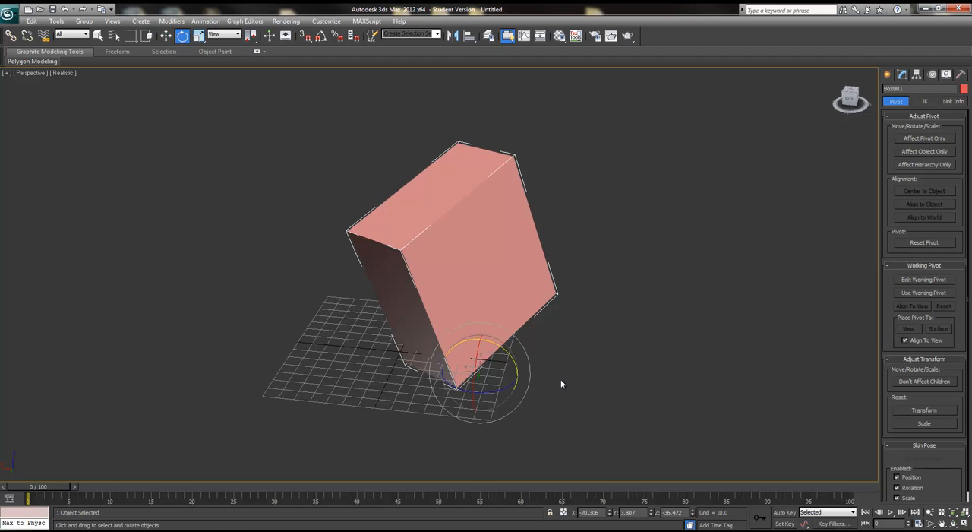
Step: Rotate, scale and move the box around its new corner pivot using the transform shortcuts
{"action": "left_click_drag", "start_coordinate": [467, 372], "coordinate": [426, 386]}
{"action": "key", "text": "w"}
{"action": "key", "text": "e"}
{"action": "key", "text": "r"}
{"action": "left_click_drag", "start_coordinate": [485, 373], "coordinate": [509, 365]}
{"action": "key", "text": "w"}
{"action": "middle_click_drag", "start_coordinate": [638, 337], "coordinate": [579, 365], "text": "alt"}
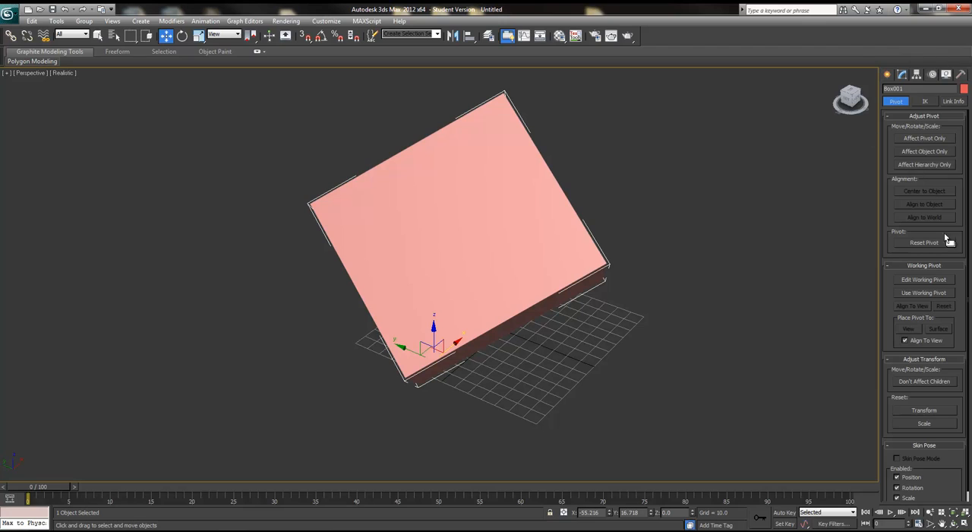
Step: Switch to Extended Primitives and create an OilTank beside the box, radius about 40 and height about 159
{"action": "left_click", "coordinate": [889, 74]}
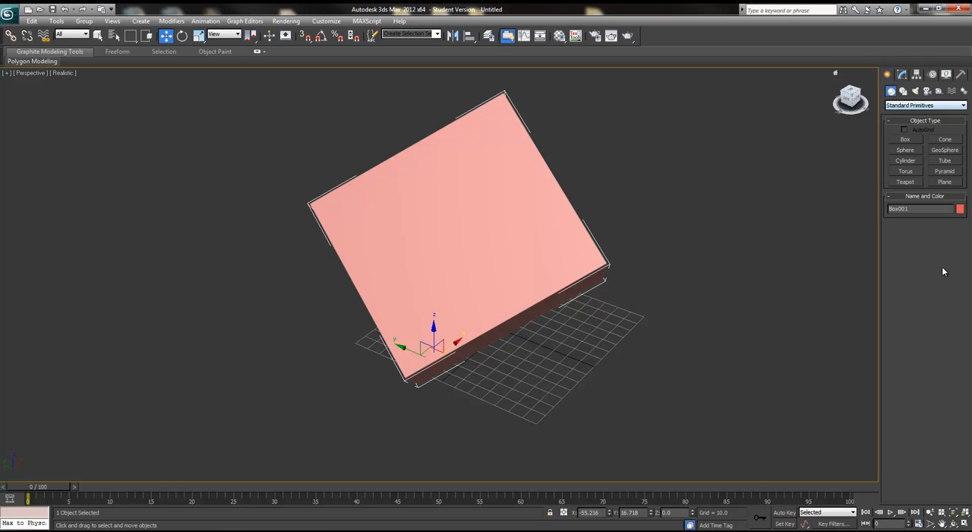
{"action": "left_click", "coordinate": [908, 105]}
{"action": "left_click", "coordinate": [916, 121]}
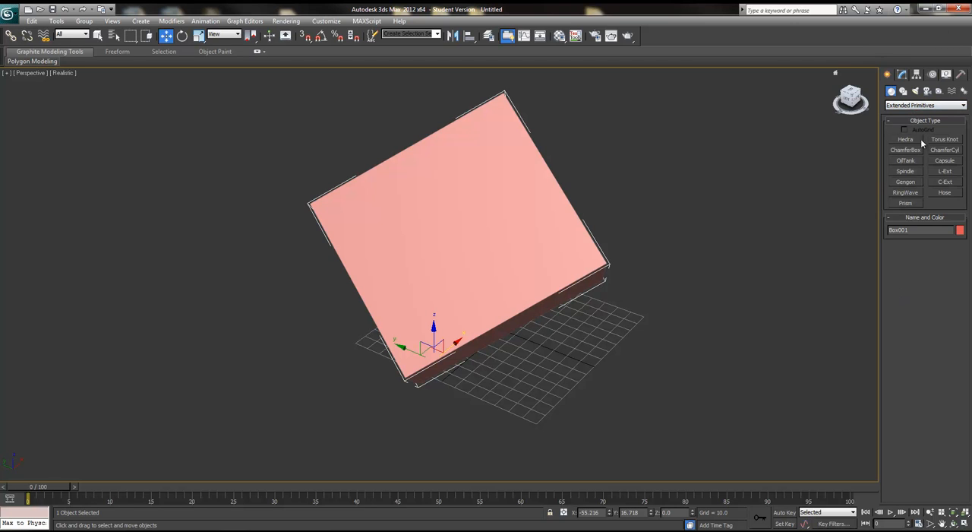
{"action": "left_click", "coordinate": [905, 160]}
{"action": "left_click_drag", "start_coordinate": [650, 363], "coordinate": [736, 380]}
{"action": "left_click", "coordinate": [694, 184]}
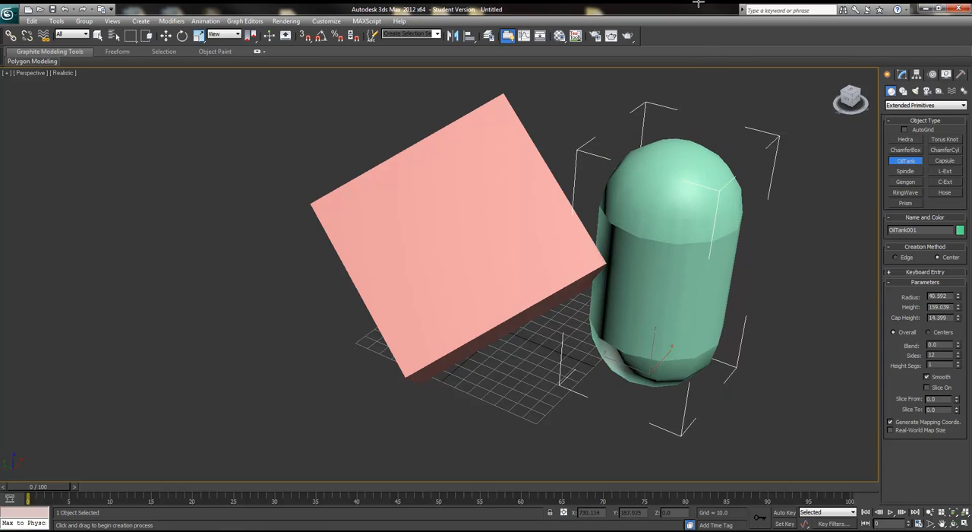
{"action": "left_click", "coordinate": [682, 136]}
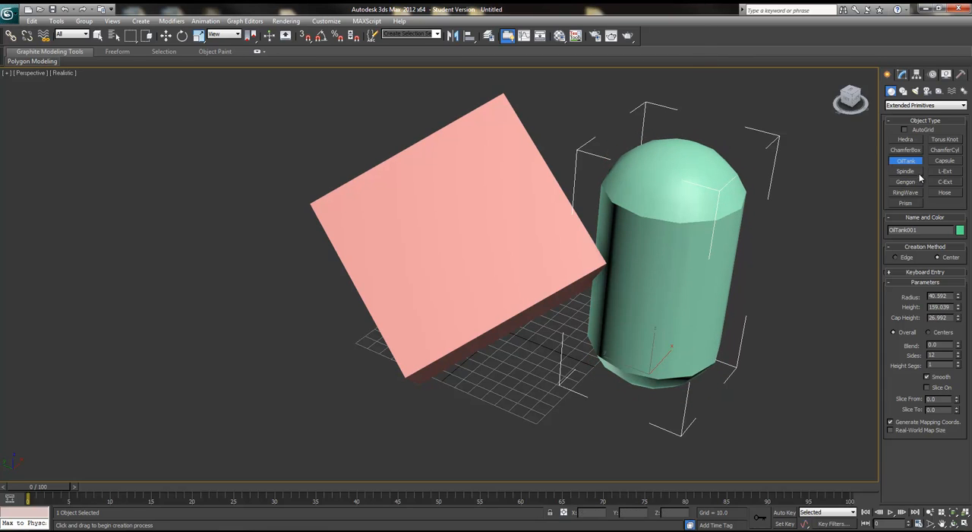
Step: Create a Spindle in front of the box, radius about 44 and height about 148
{"action": "left_click", "coordinate": [906, 171]}
{"action": "left_click_drag", "start_coordinate": [472, 427], "coordinate": [391, 451]}
{"action": "left_click", "coordinate": [427, 187]}
{"action": "left_click", "coordinate": [346, 195]}
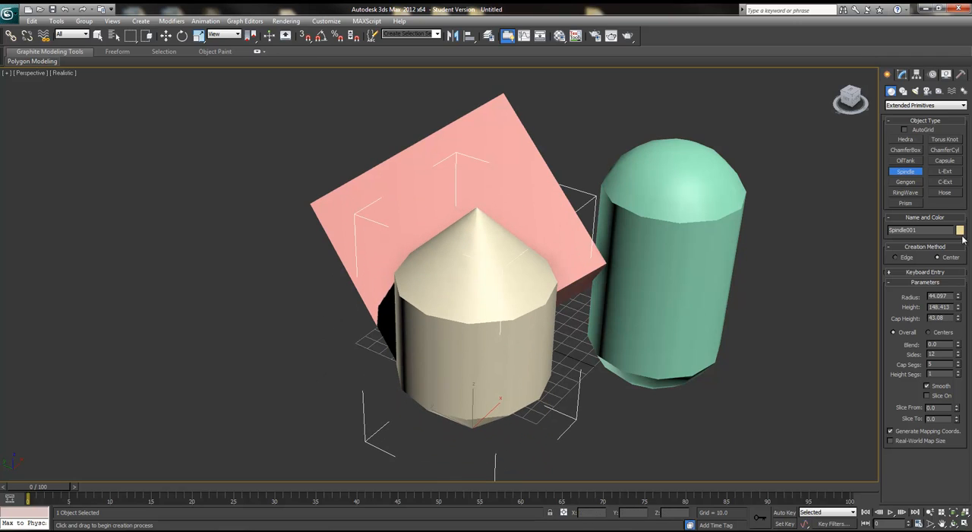
Step: Create a ChamferBox at the front left with a small fillet of about 3
{"action": "left_click", "coordinate": [913, 151]}
{"action": "left_click_drag", "start_coordinate": [228, 434], "coordinate": [373, 412]}
{"action": "left_click", "coordinate": [369, 284]}
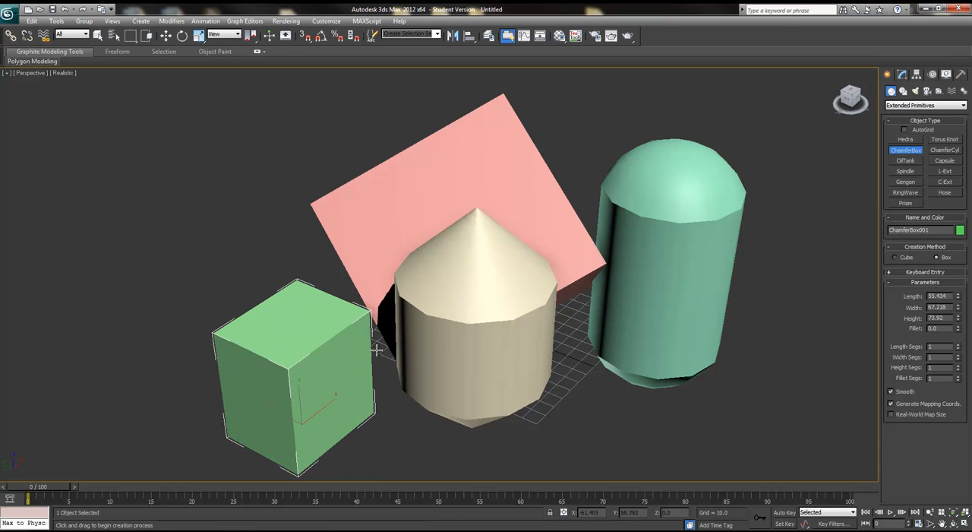
{"action": "left_click", "coordinate": [311, 423]}
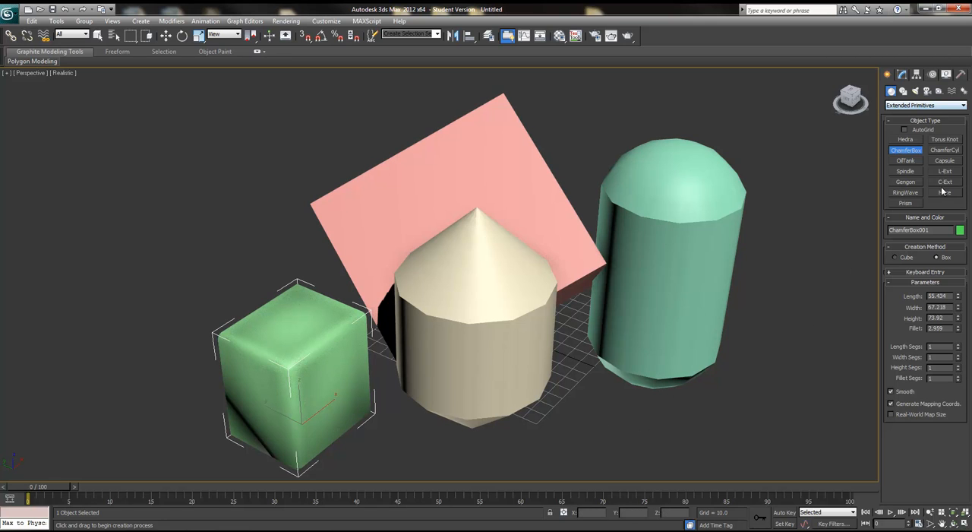
Step: Create a Hose to the right of the OilTank, then switch to the move tool
{"action": "left_click", "coordinate": [944, 193]}
{"action": "left_click_drag", "start_coordinate": [787, 405], "coordinate": [723, 453]}
{"action": "left_click", "coordinate": [833, 177]}
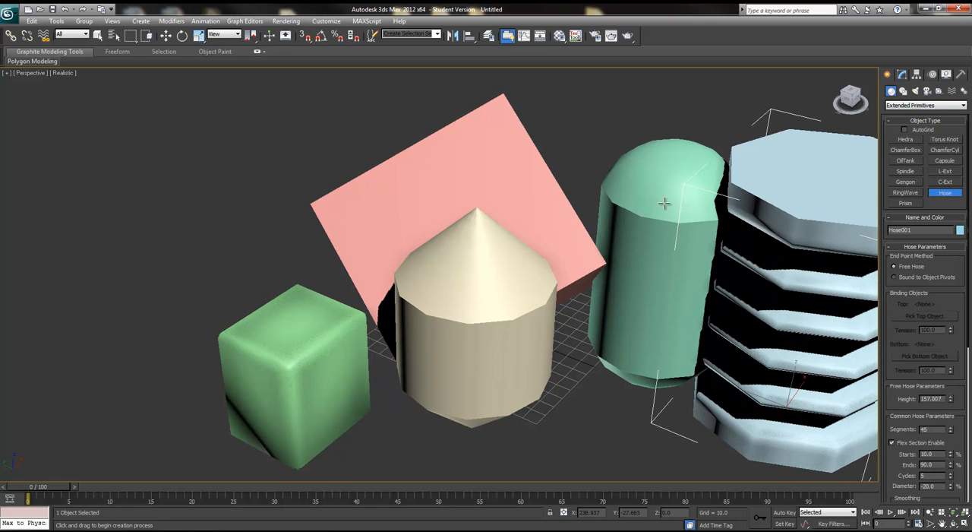
{"action": "key", "text": "w"}
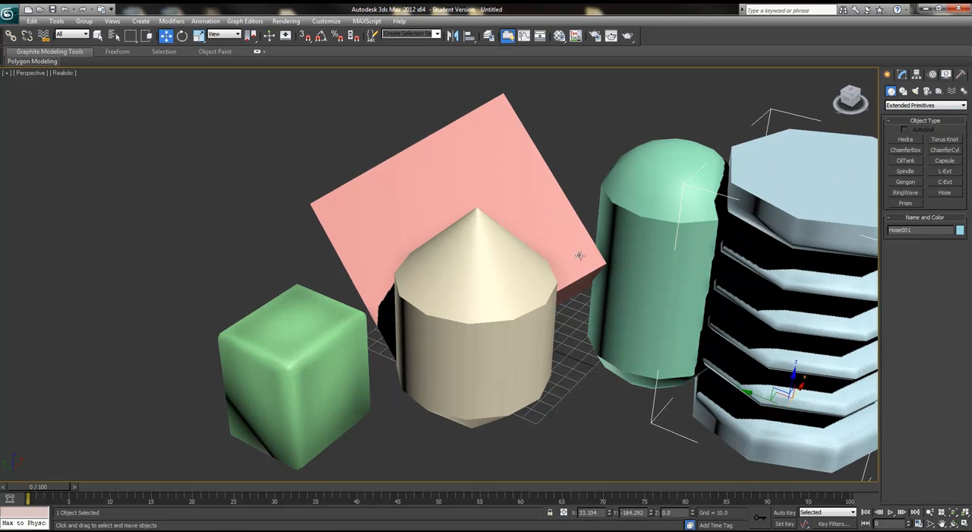
Step: Browse the list of object categories in the Create panel
{"action": "left_click", "coordinate": [924, 106]}
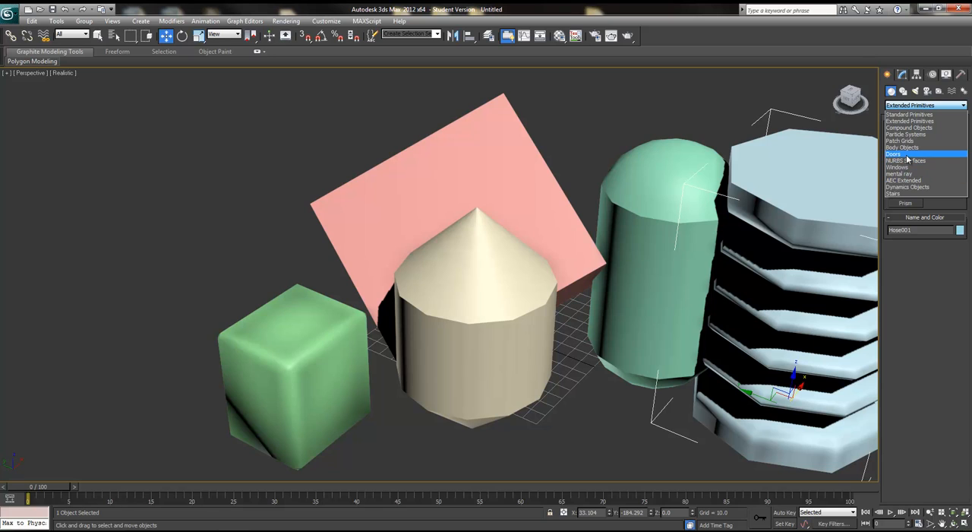
{"action": "scroll", "coordinate": [552, 411], "scroll_direction": "down", "scroll_amount": 8}
Step: Select all five objects in the scene and delete them
{"action": "middle_click_drag", "start_coordinate": [584, 415], "coordinate": [501, 374], "text": "alt"}
{"action": "scroll", "coordinate": [531, 380], "scroll_direction": "up", "scroll_amount": 6}
{"action": "middle_click_drag", "start_coordinate": [432, 401], "coordinate": [693, 361], "text": "alt"}
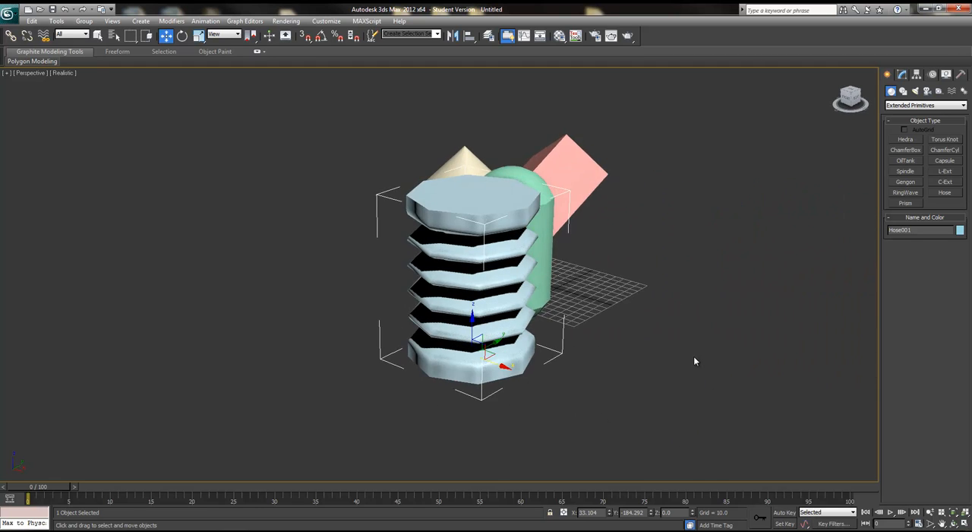
{"action": "scroll", "coordinate": [693, 361], "scroll_direction": "down", "scroll_amount": 3}
{"action": "left_click_drag", "start_coordinate": [371, 140], "coordinate": [575, 364]}
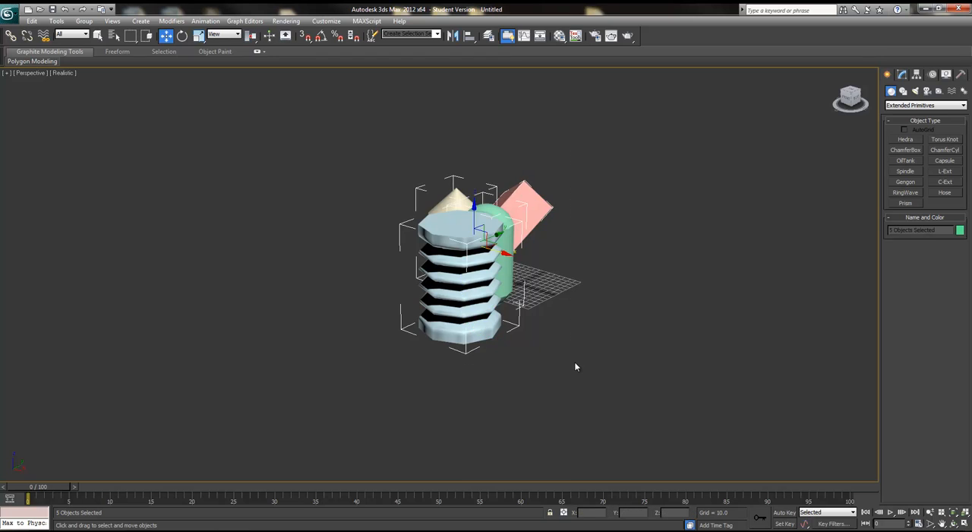
{"action": "key", "text": "Delete"}
Step: Switch between the Geometry and Shapes categories of the Create panel, returning to Geometry
{"action": "middle_click_drag", "start_coordinate": [763, 254], "coordinate": [655, 299], "text": "alt"}
{"action": "scroll", "coordinate": [719, 294], "scroll_direction": "up", "scroll_amount": 4}
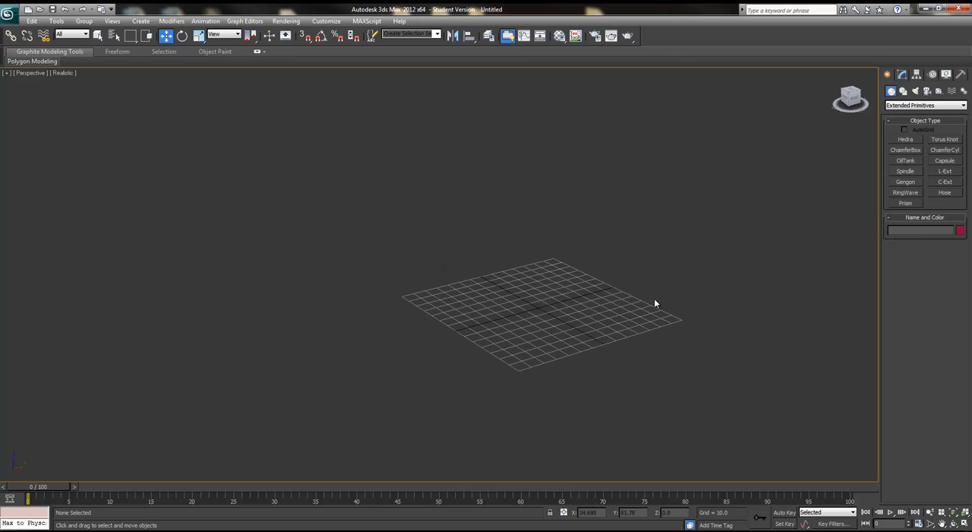
{"action": "left_click", "coordinate": [913, 93]}
{"action": "left_click", "coordinate": [892, 92]}
{"action": "left_click", "coordinate": [903, 93]}
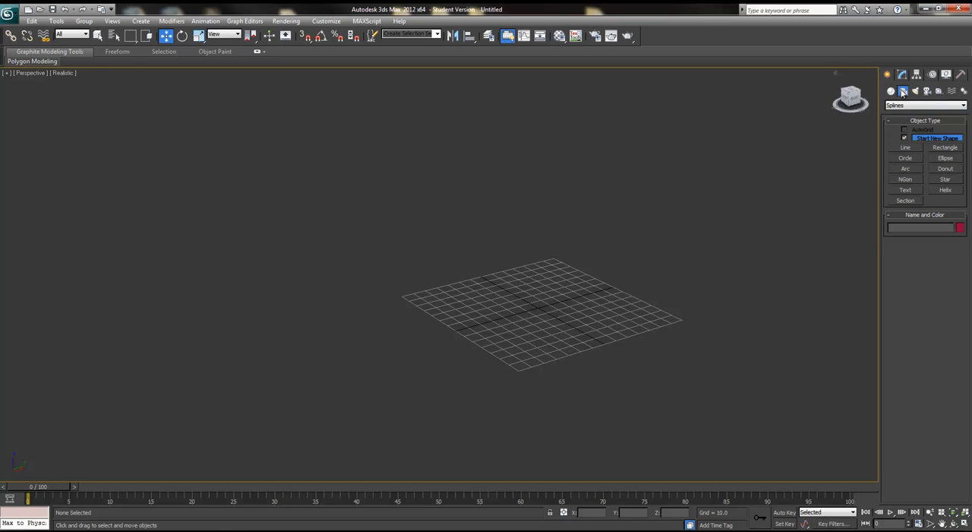
{"action": "left_click", "coordinate": [892, 90]}
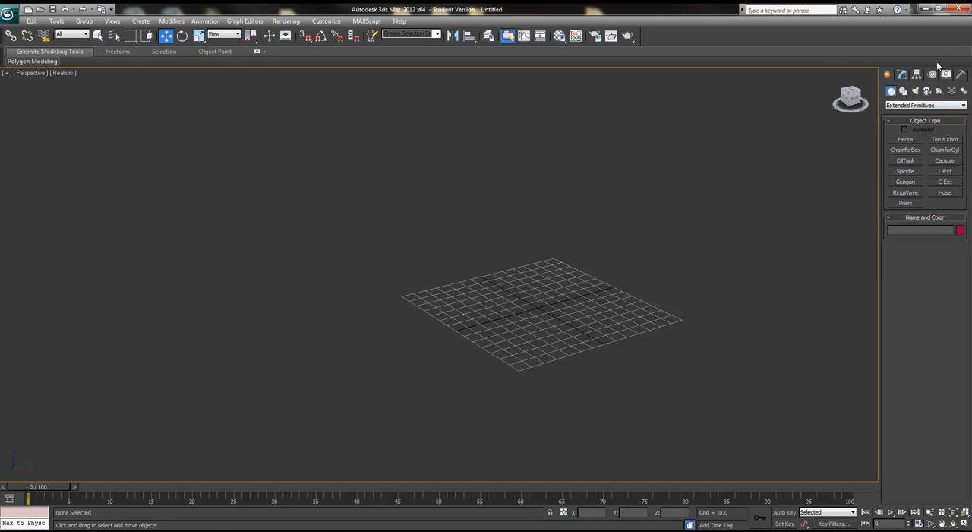